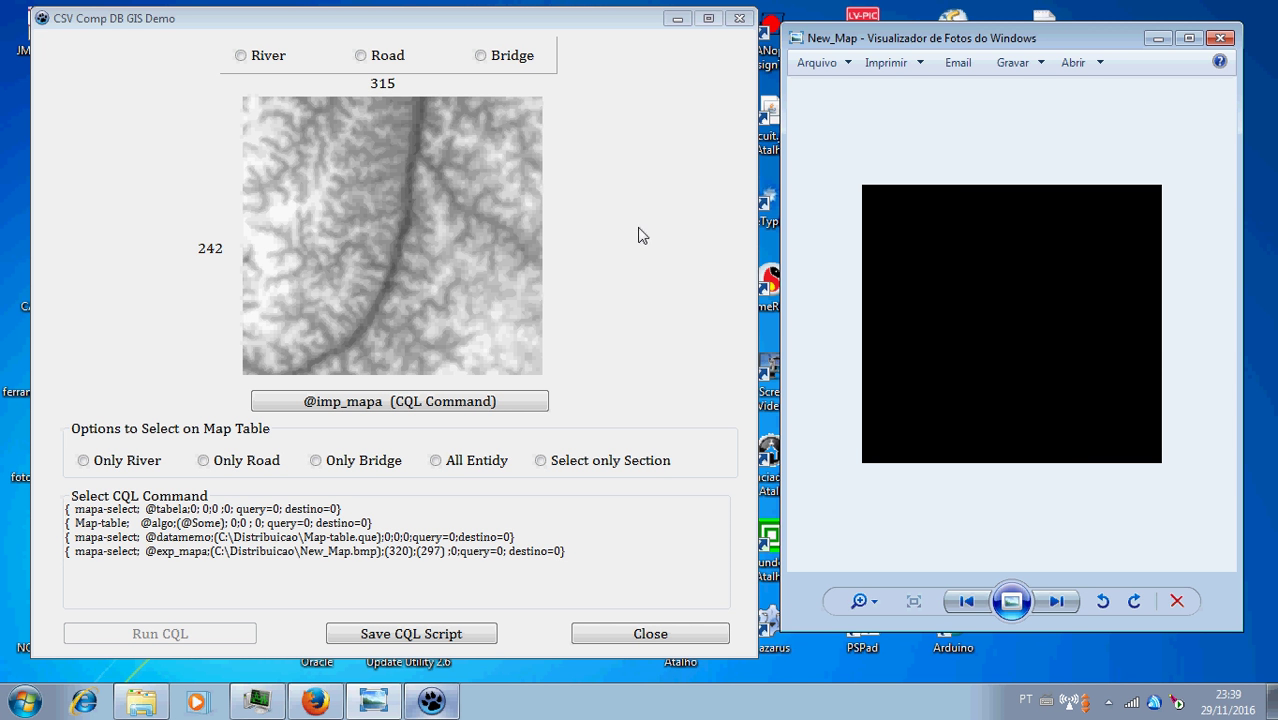
- Mark eight River entities at scattered points across the terrain map
mouse_move(604, 28)
left_mouse_down()
mouse_move(615, 35)
mouse_move(602, 28)
left_mouse_up()
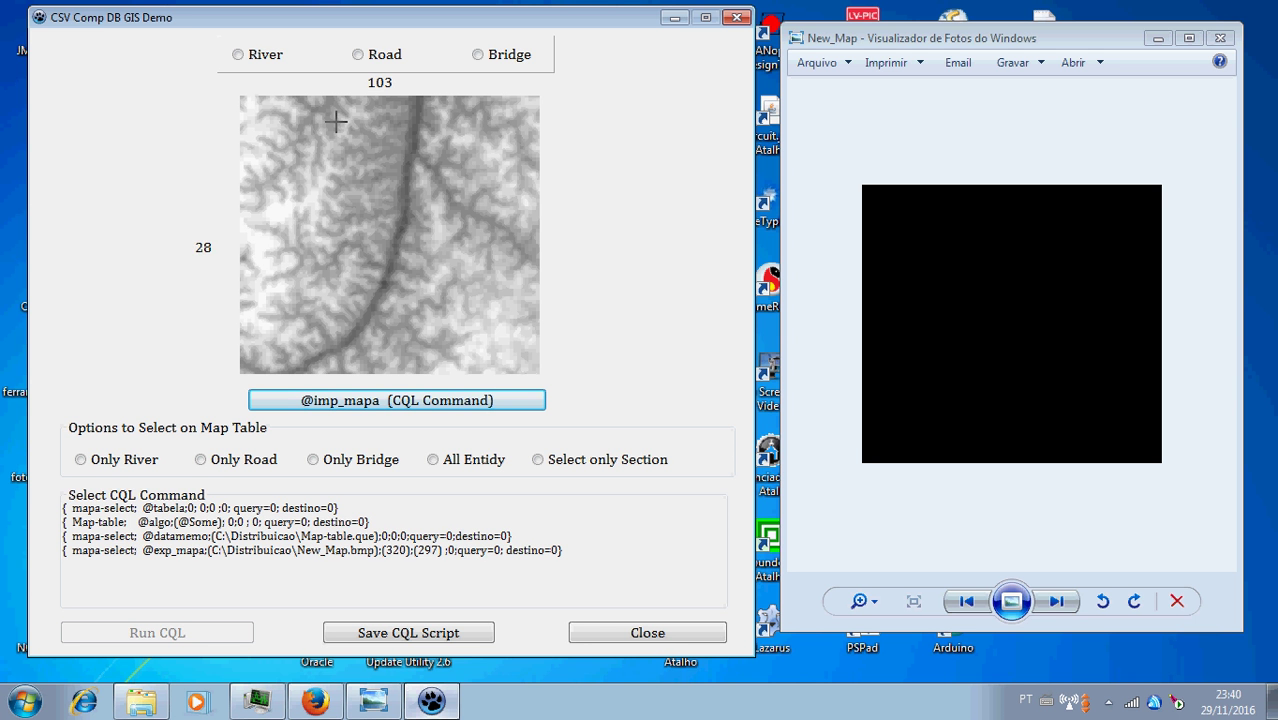
left_click(241, 55)
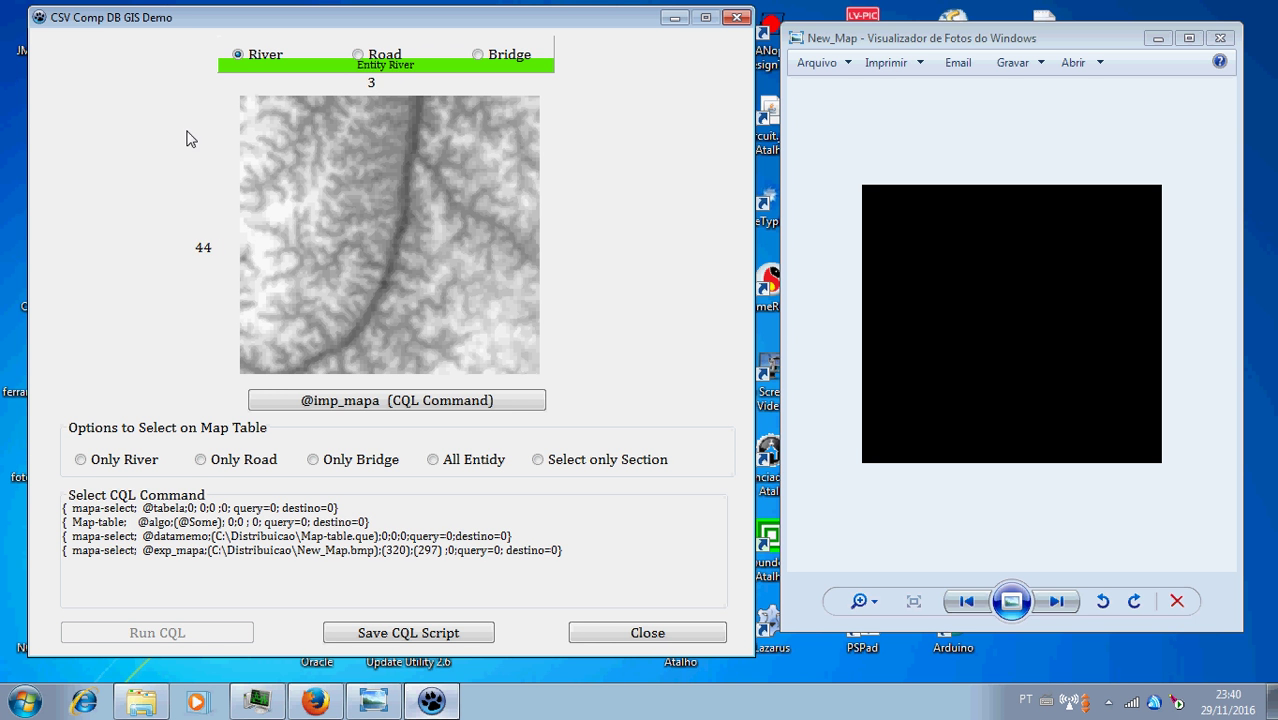
left_click(311, 134)
left_click(335, 188)
left_click(441, 189)
left_click(458, 252)
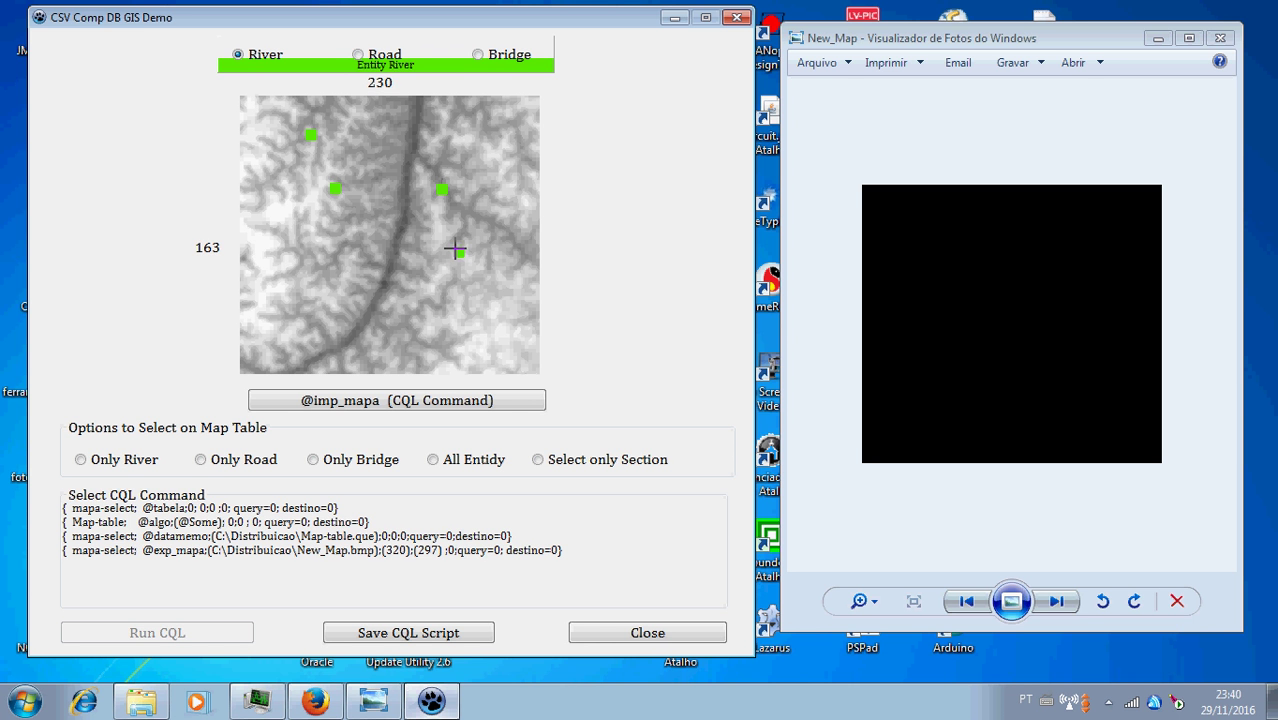
left_click(287, 263)
left_click(414, 307)
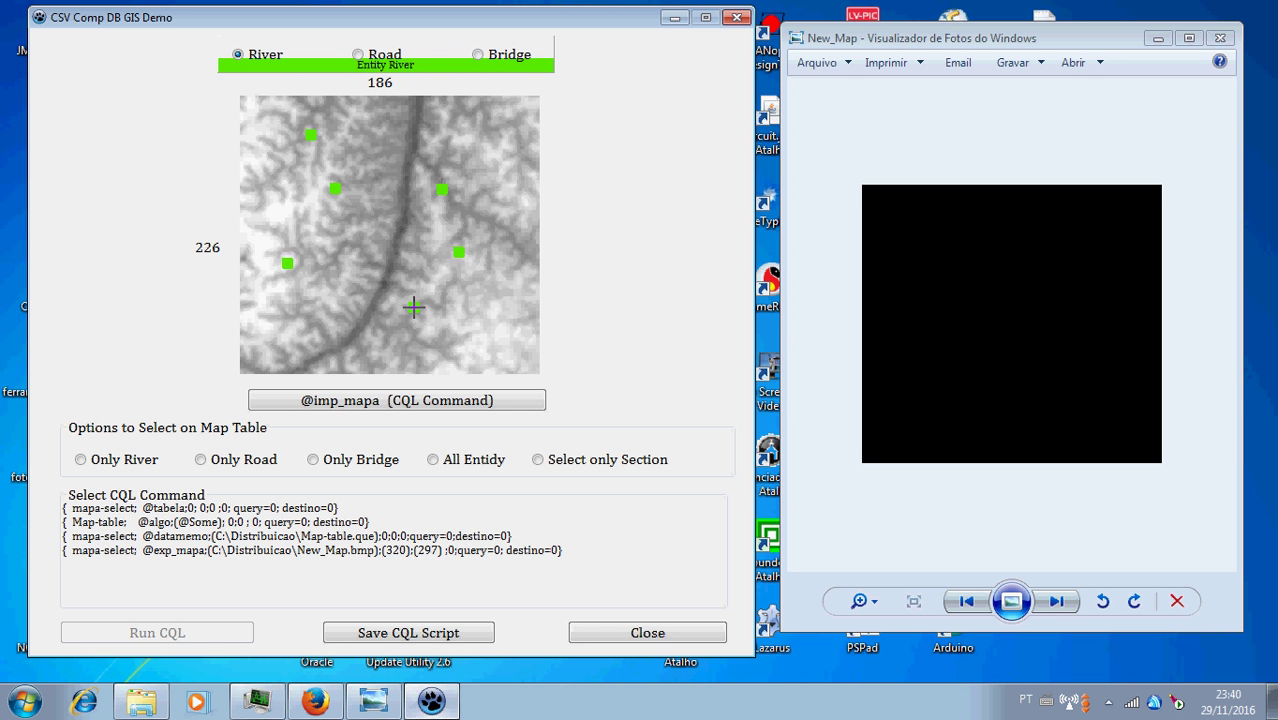
left_click(500, 324)
left_click(500, 213)
- Mark seven Road entities at scattered points across the terrain map
left_click(361, 60)
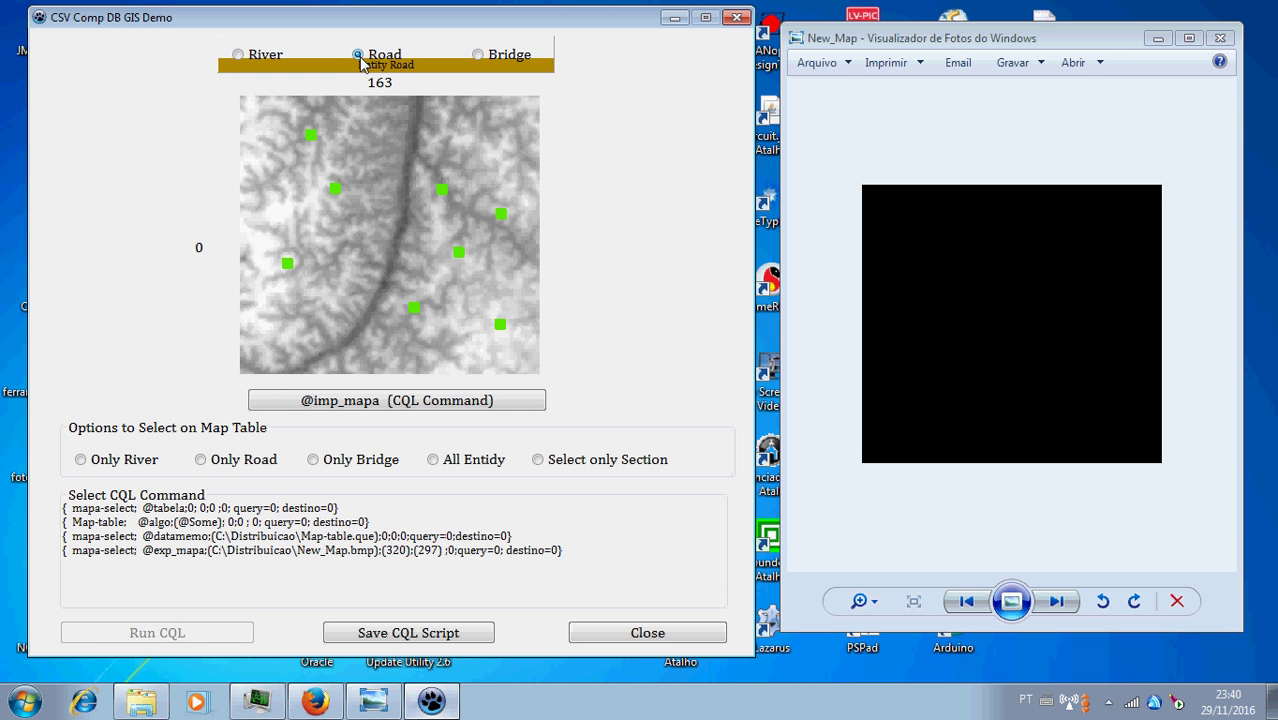
left_click(413, 116)
left_click(311, 160)
left_click(340, 238)
left_click(295, 321)
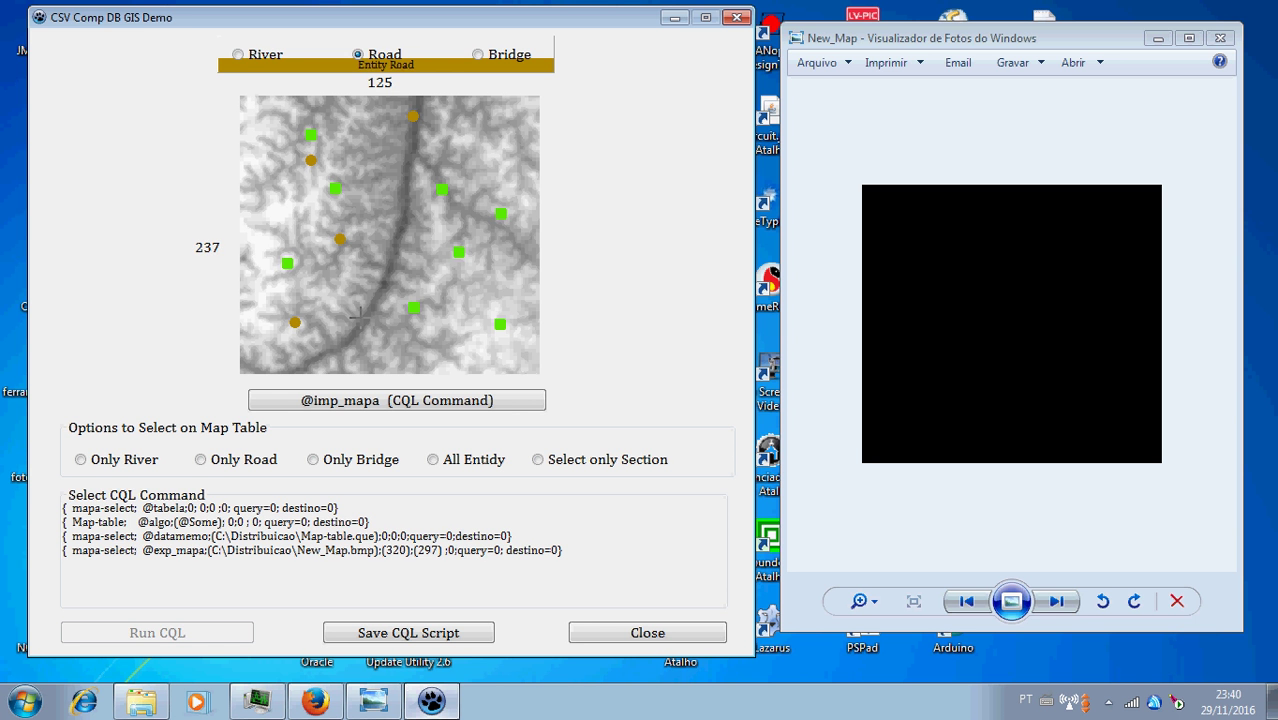
left_click(367, 317)
left_click(414, 243)
left_click(505, 262)
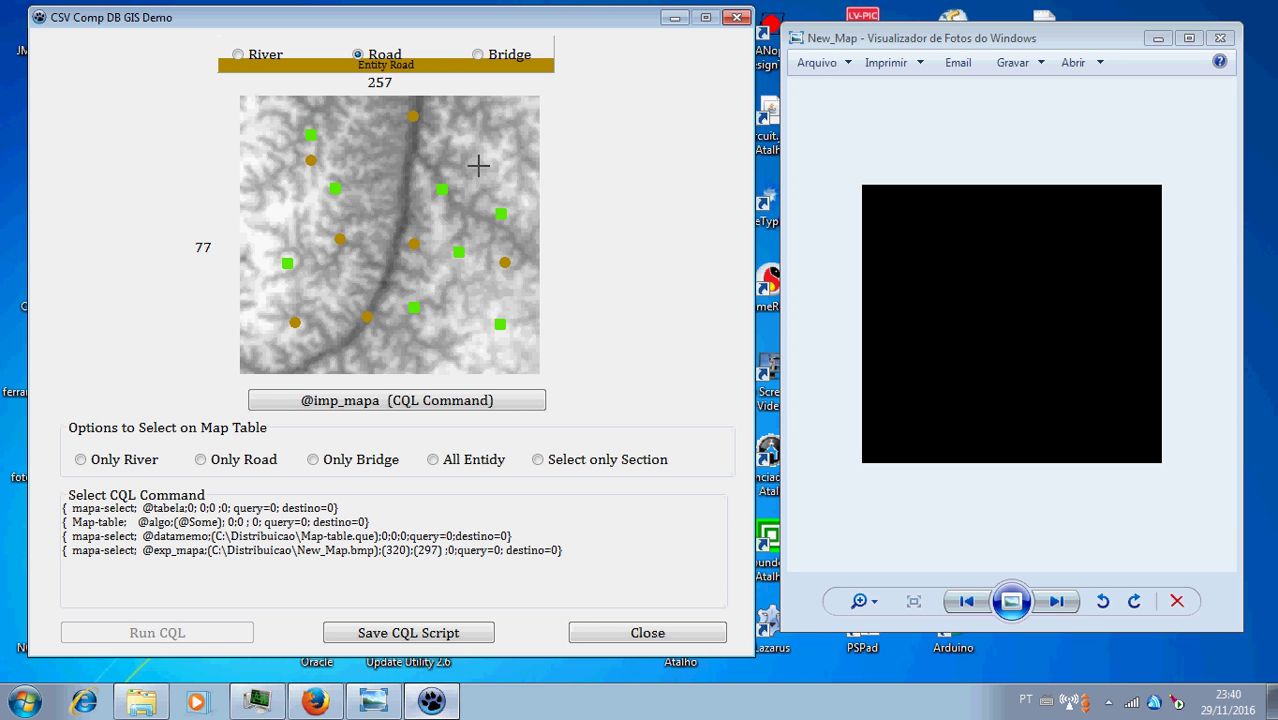
- Mark seven Bridge entities at scattered points across the terrain map
left_click(479, 58)
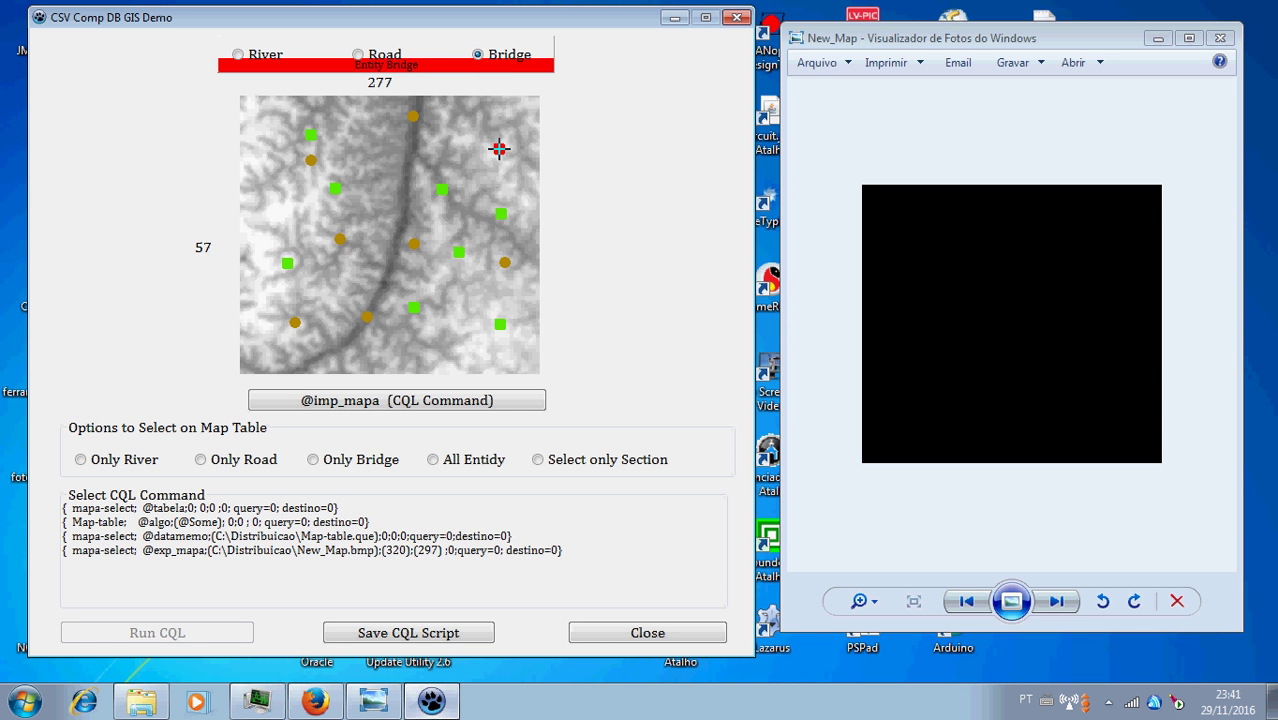
left_click(388, 149)
left_click(273, 207)
left_click(363, 277)
left_click(443, 285)
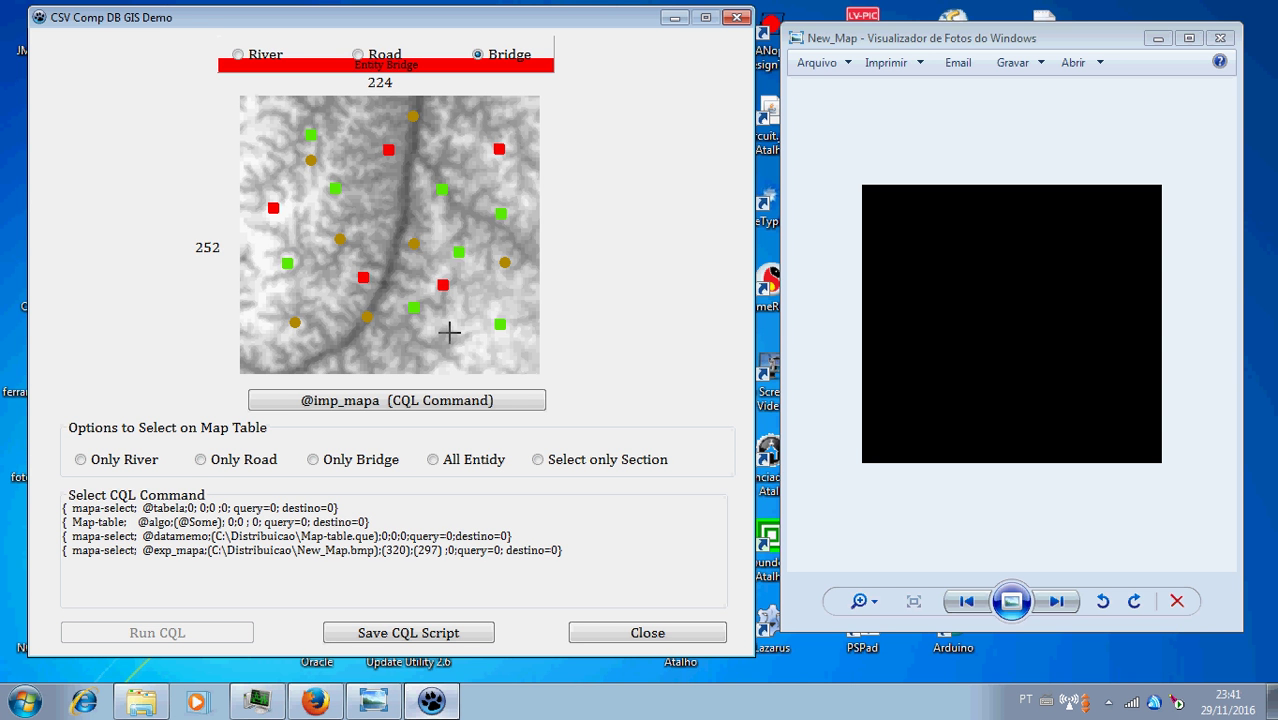
left_click(449, 342)
left_click(503, 290)
left_click(535, 402)
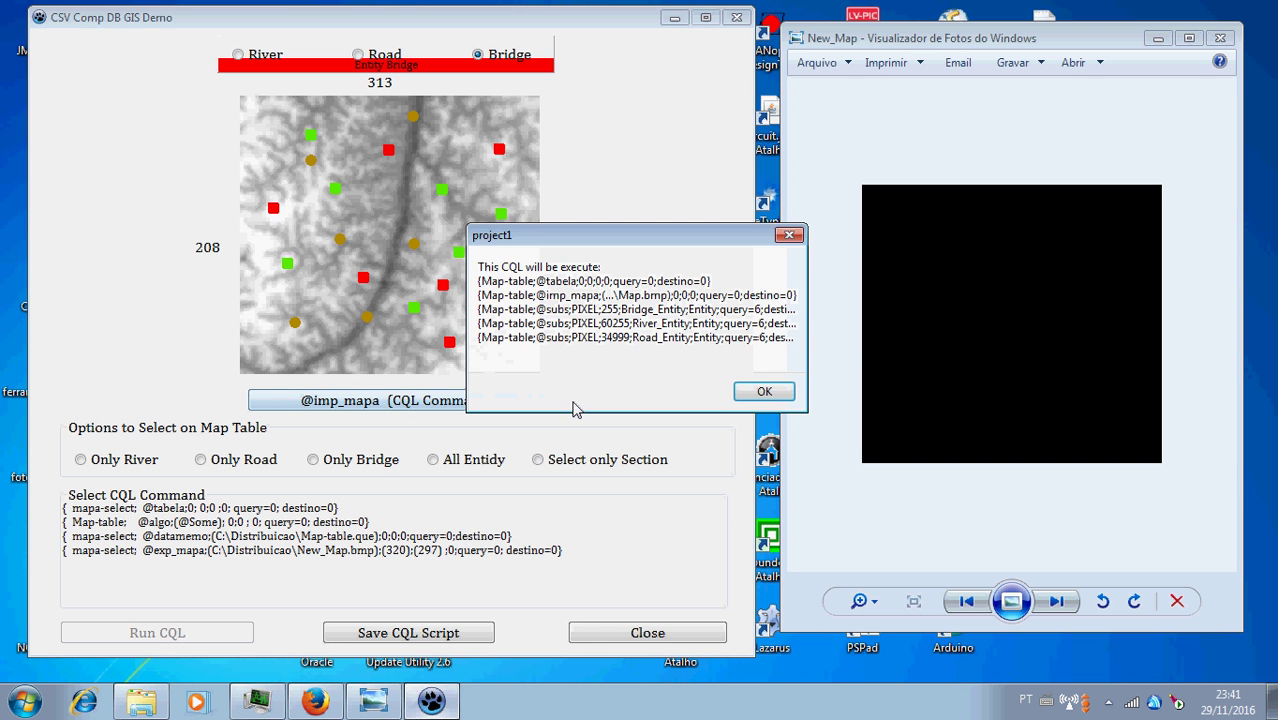
left_click(760, 394)
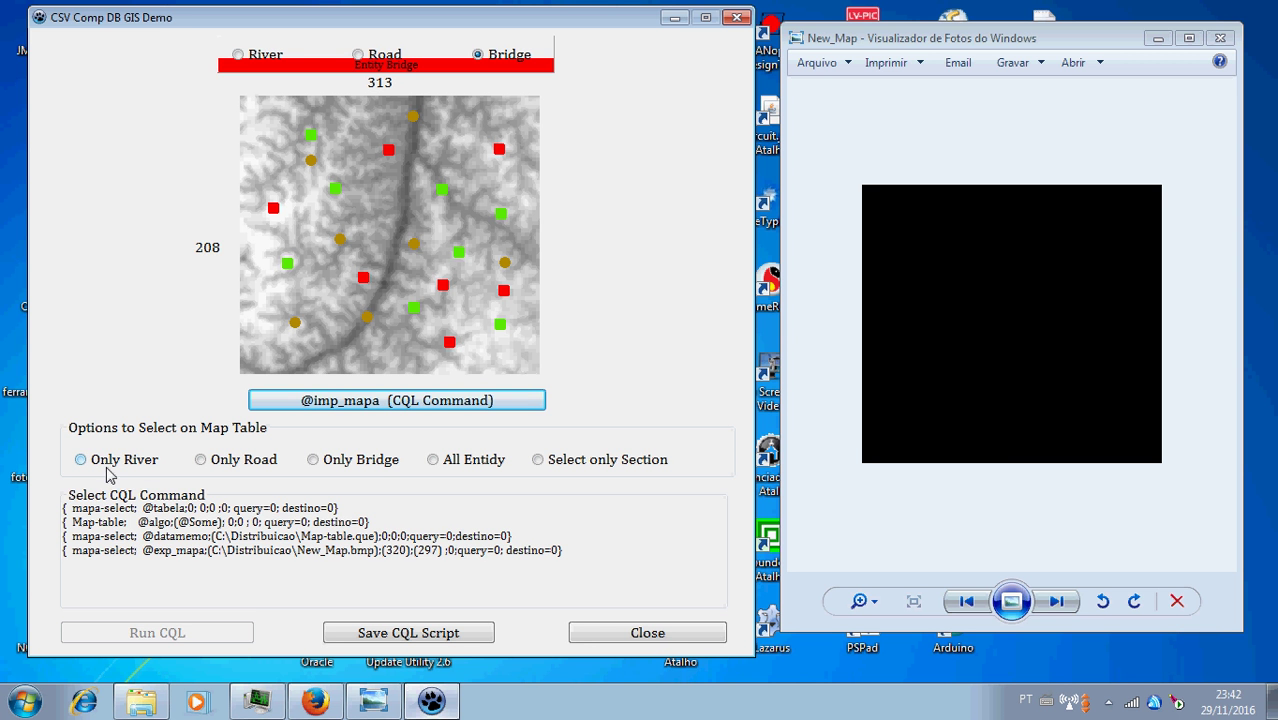
left_click(82, 460)
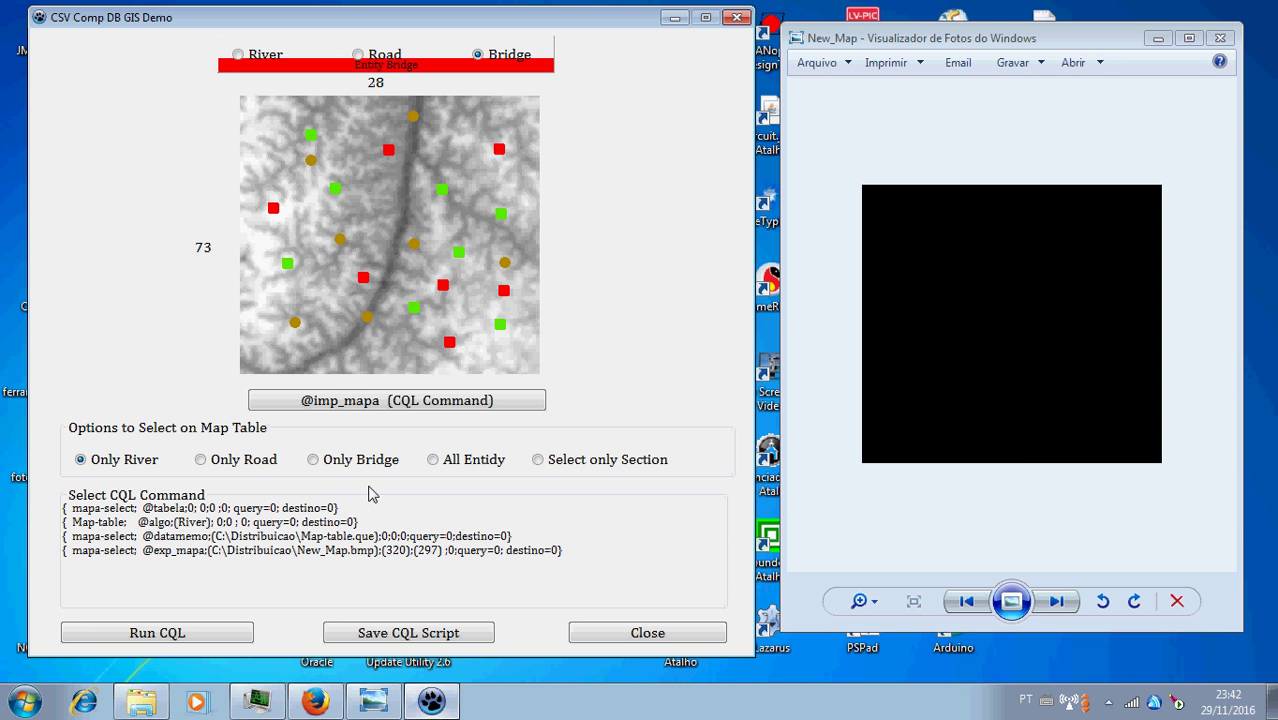
- Switch to the Distribuicao folder in Windows Explorer and examine the lock configuration file
left_click(161, 704)
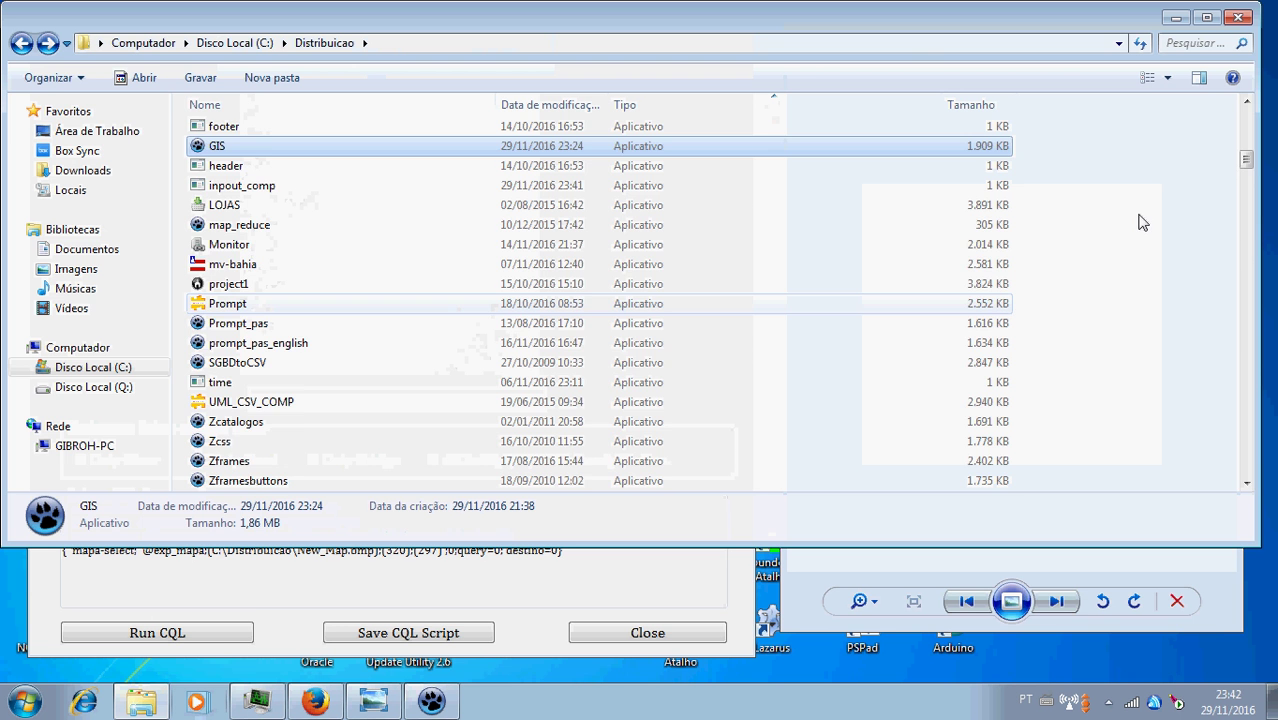
left_click(1245, 233)
left_click(1243, 275)
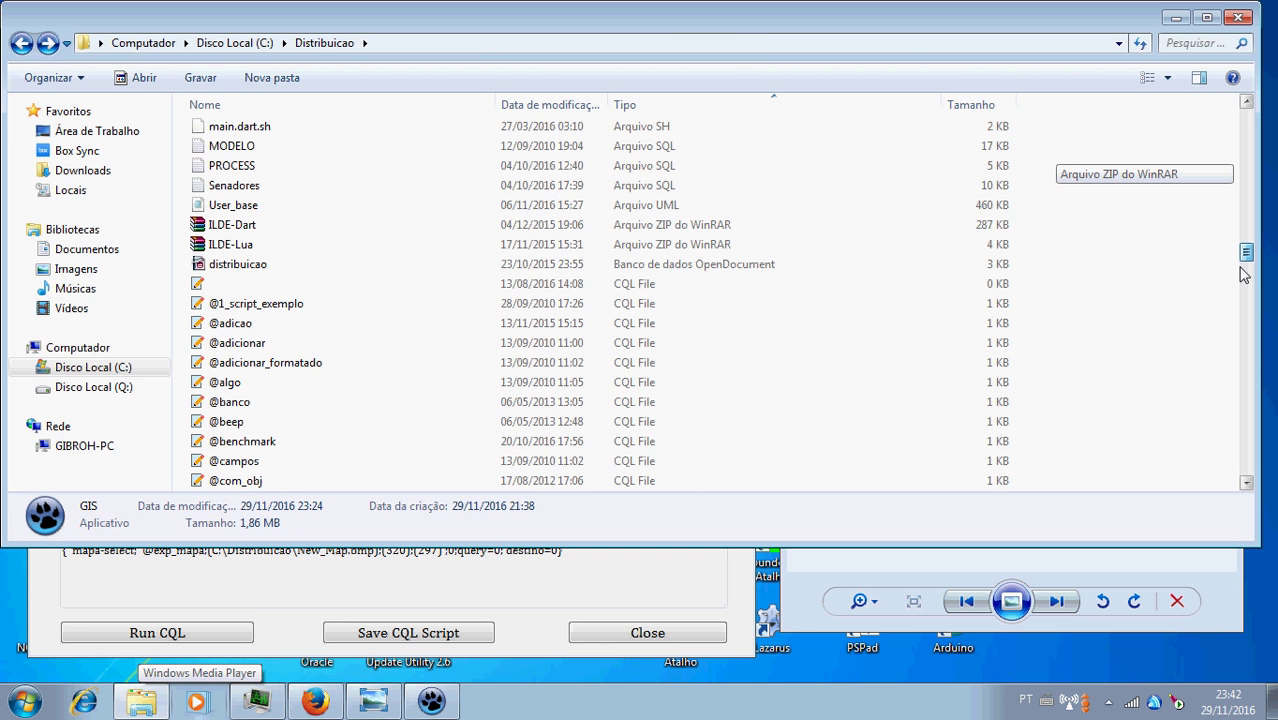
left_click(1245, 405)
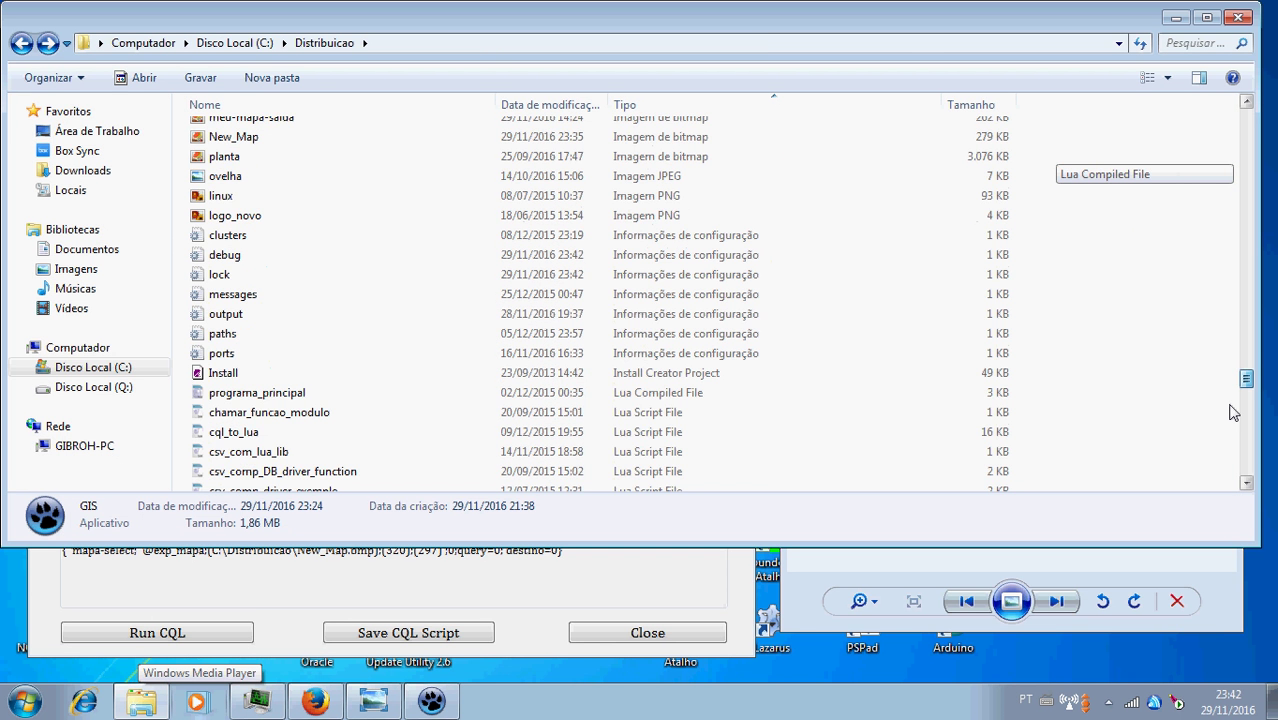
scroll(1235, 395, "down", 2)
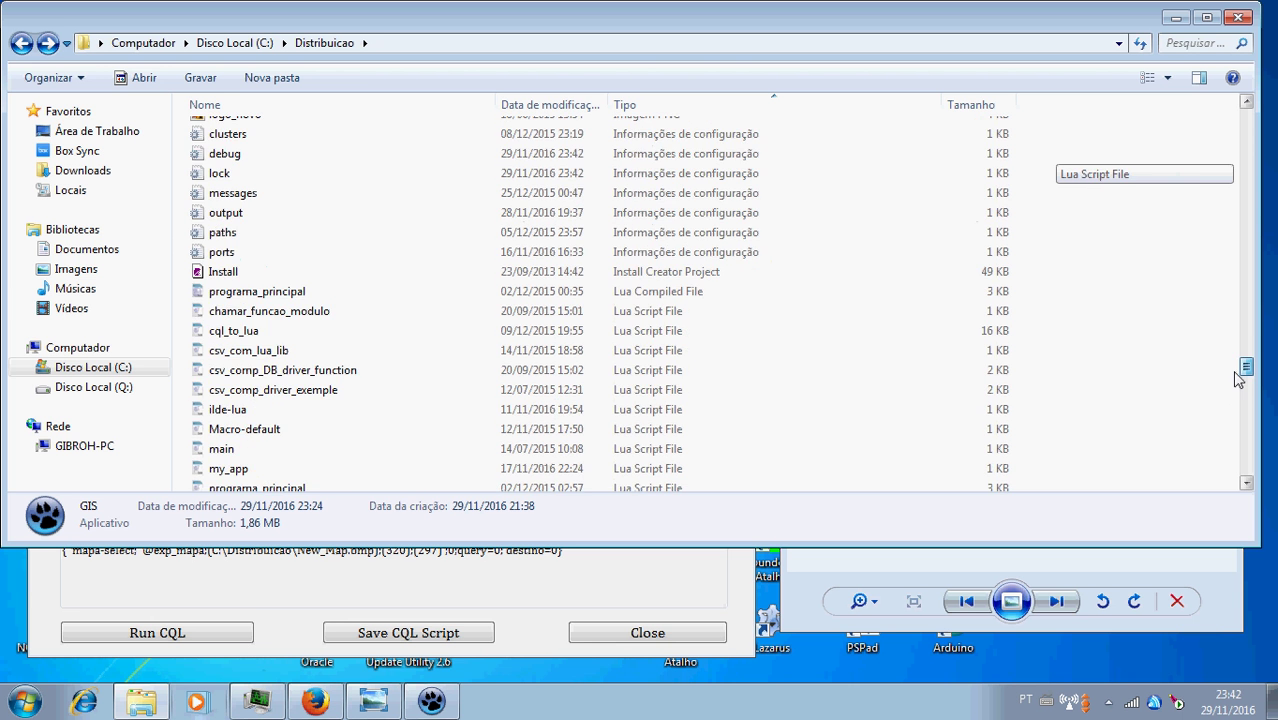
scroll(1238, 378, "up", 4)
scroll(1238, 385, "down", 2)
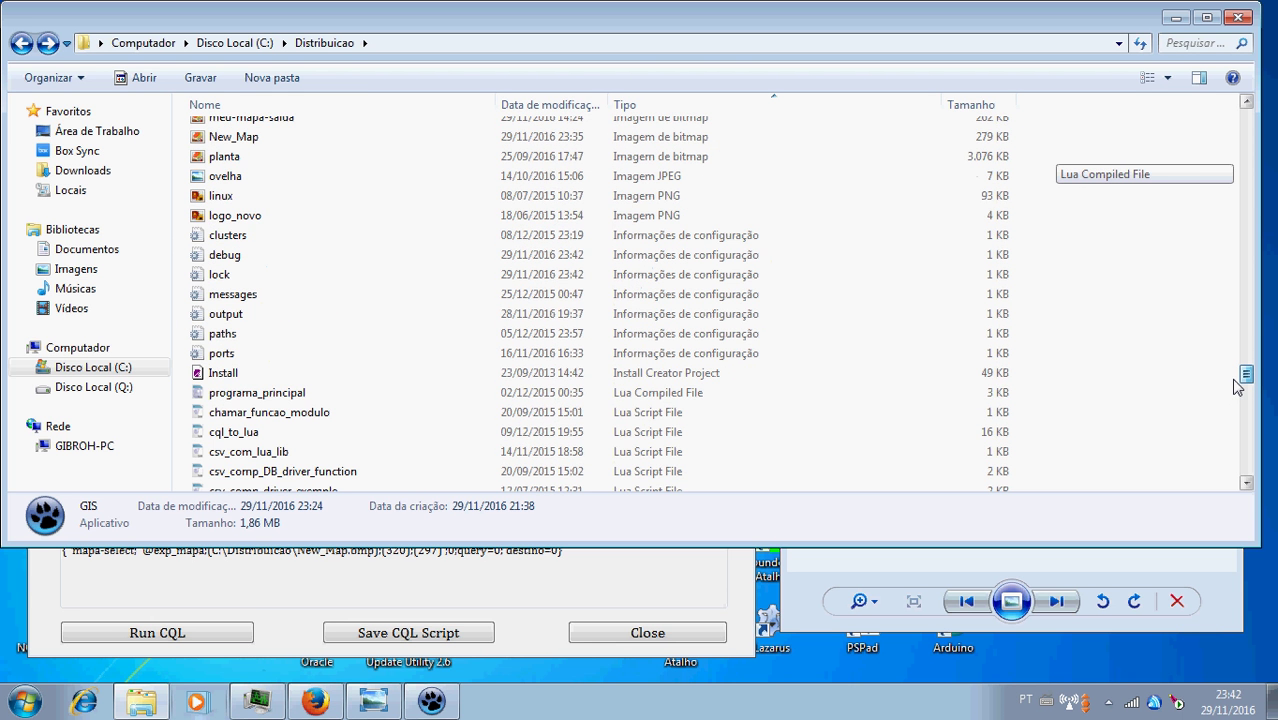
scroll(1238, 388, "down", 1)
mouse_move(1238, 388)
left_mouse_down()
mouse_move(1238, 435)
mouse_move(1235, 340)
mouse_move(1236, 379)
left_mouse_up()
scroll(1238, 435, "down", 1)
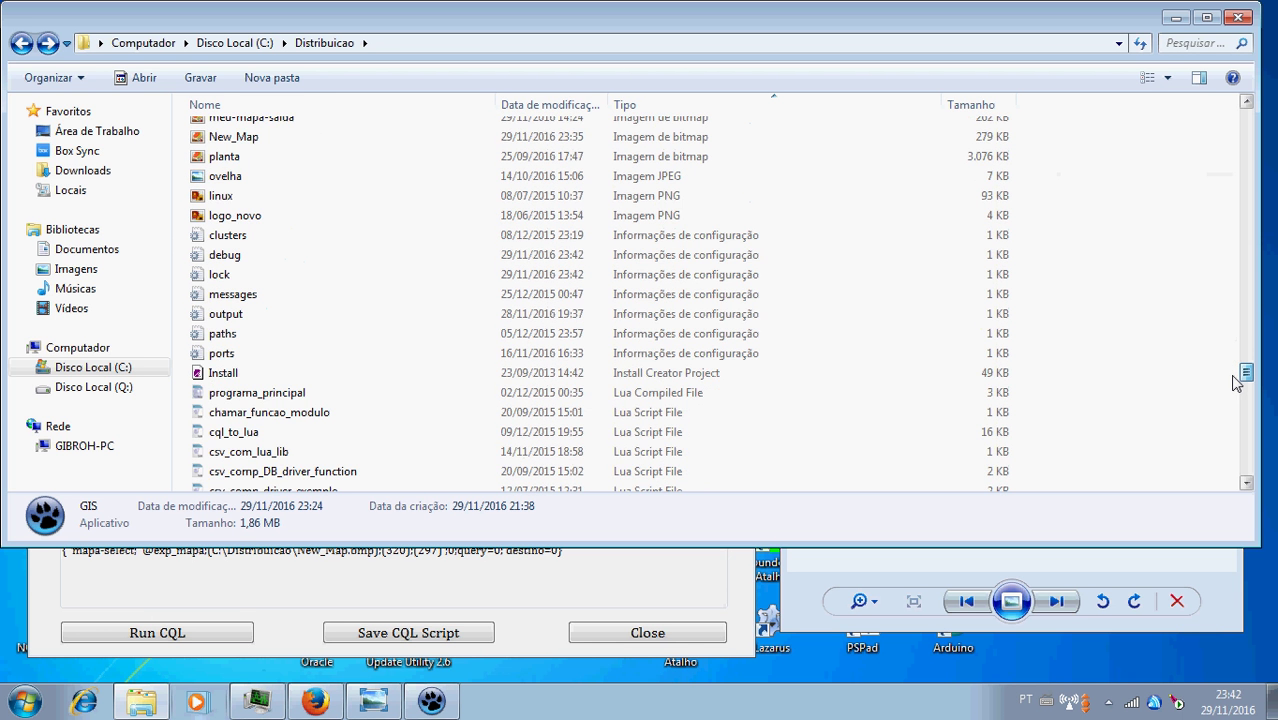
left_click(897, 280)
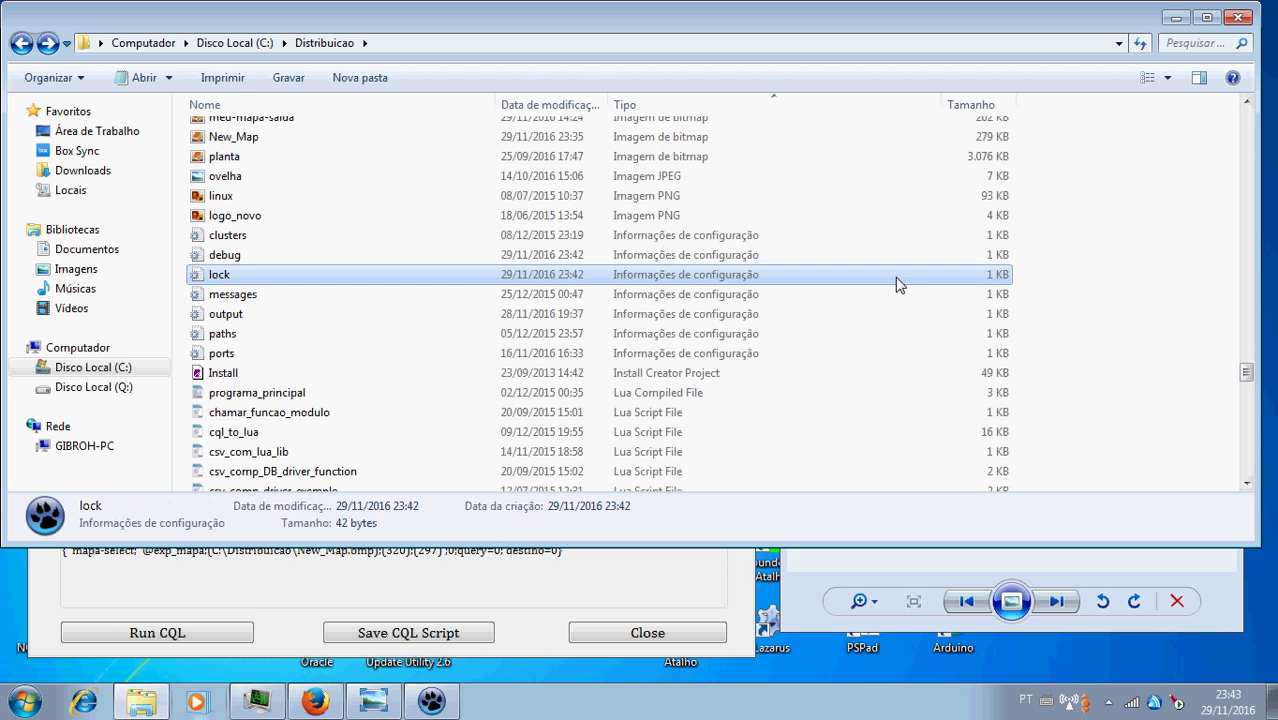
double_click(897, 279)
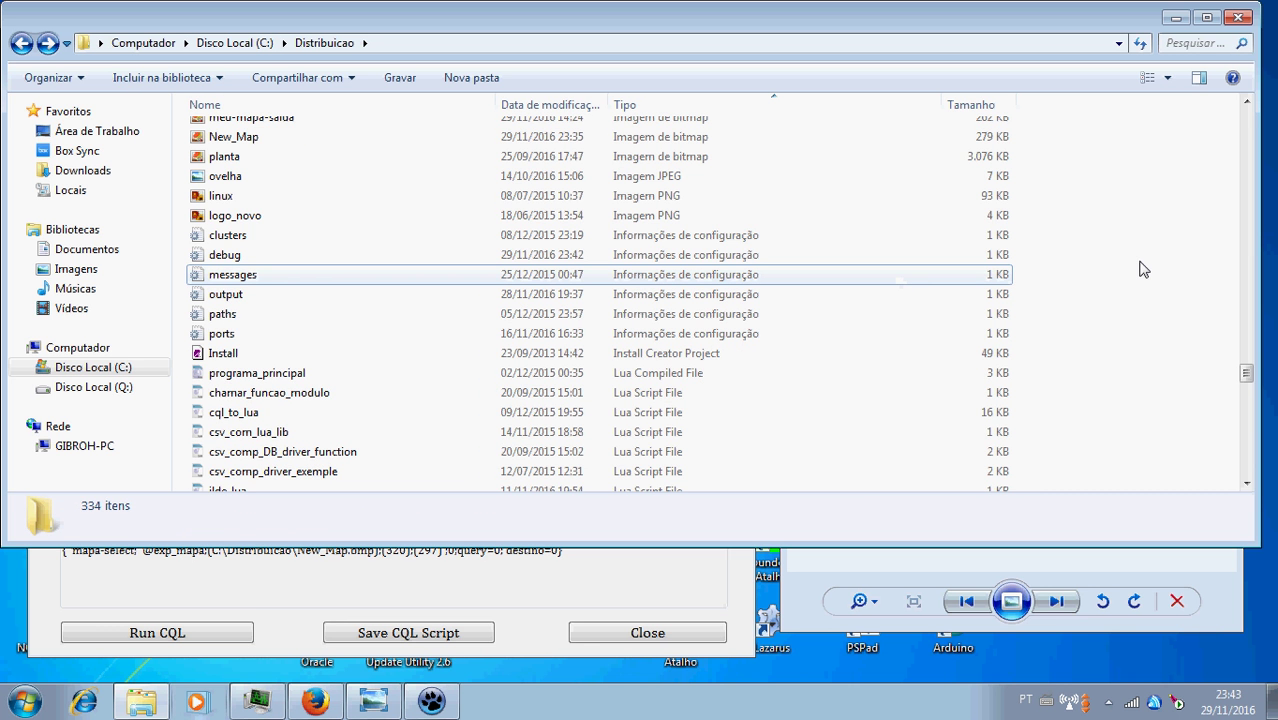
- Locate the Map-table spreadsheet file in the Distribuicao folder and check its details, then minimize the folder window
scroll(1144, 269, "up", 1)
scroll(1144, 269, "down", 11)
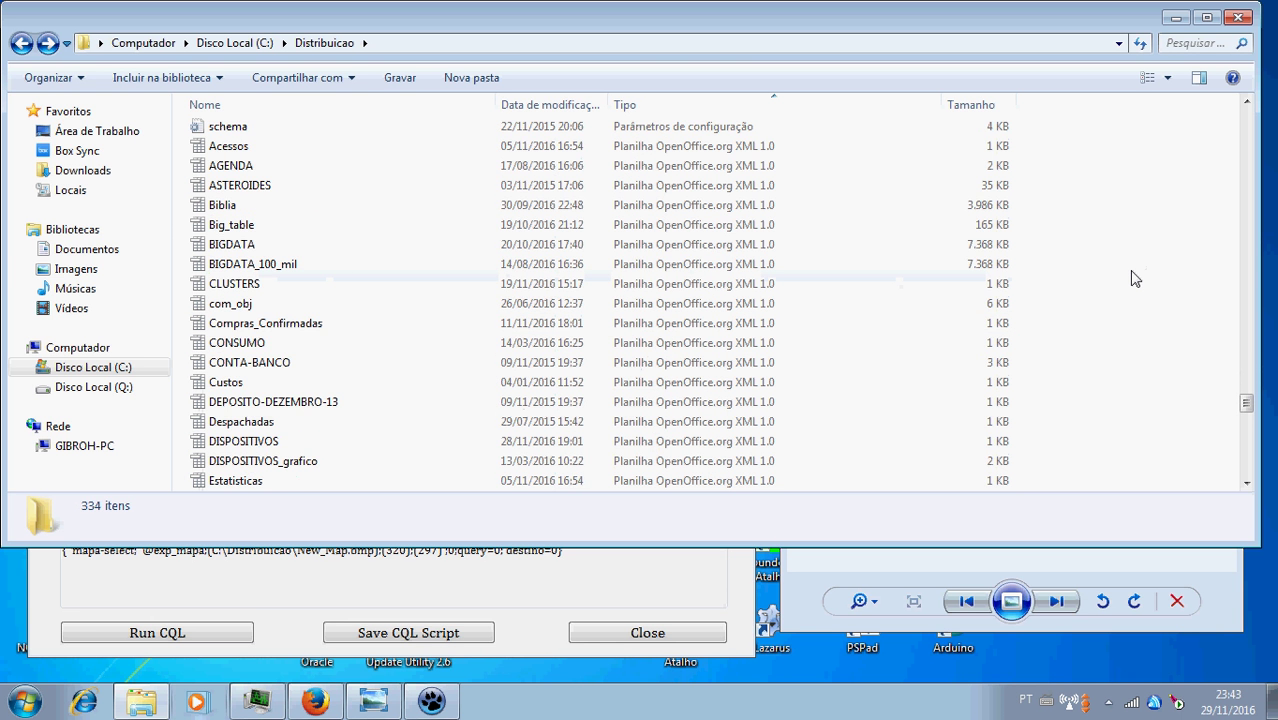
scroll(1135, 278, "down", 2)
scroll(1135, 278, "down", 1)
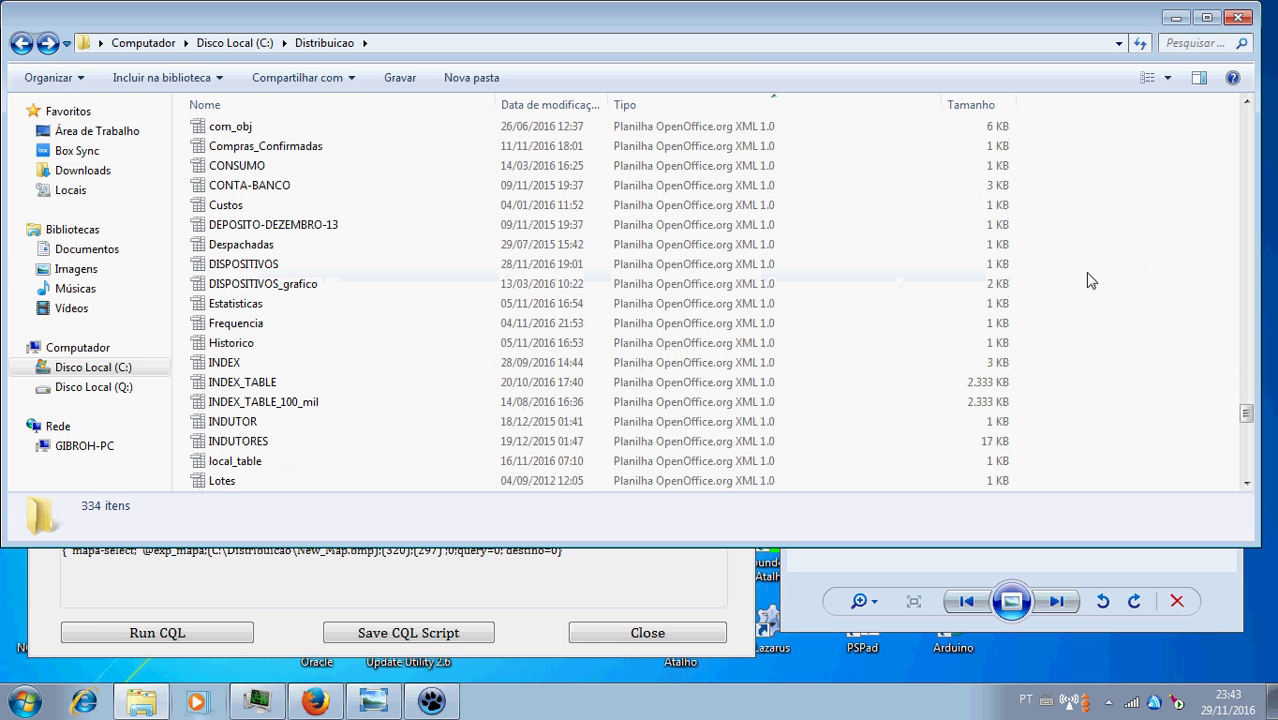
scroll(950, 294, "down", 3)
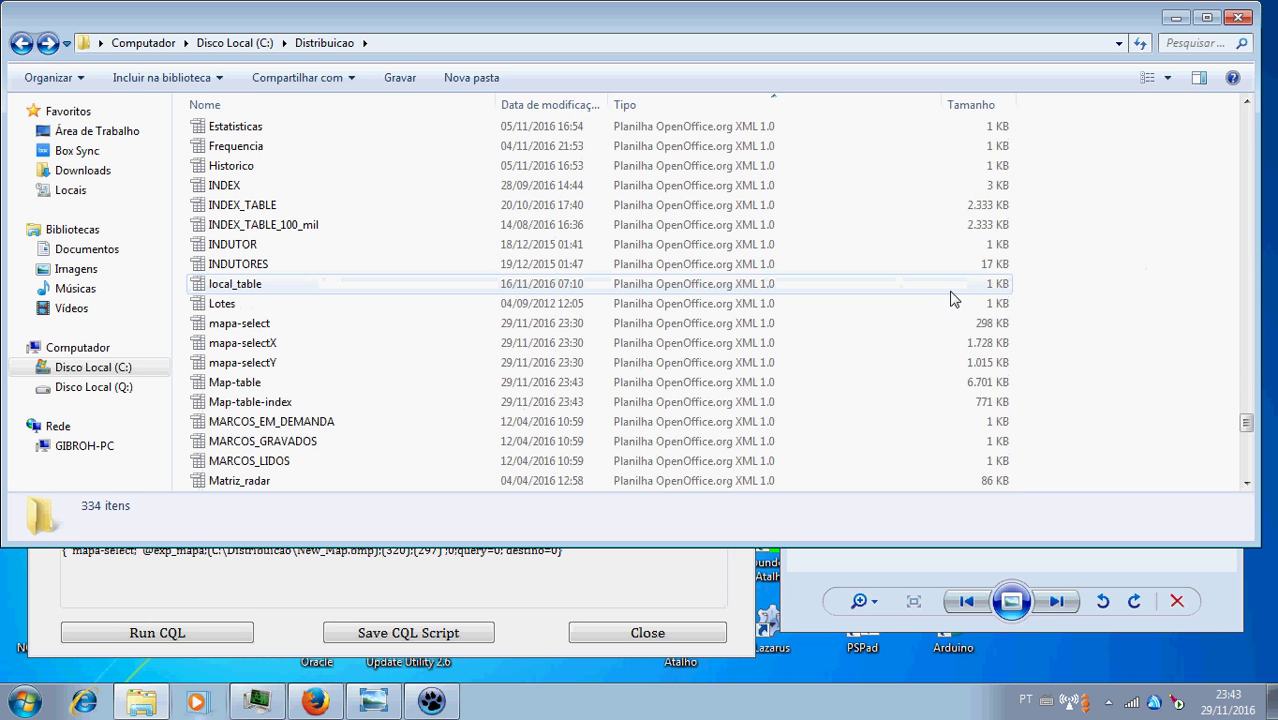
left_click(641, 386)
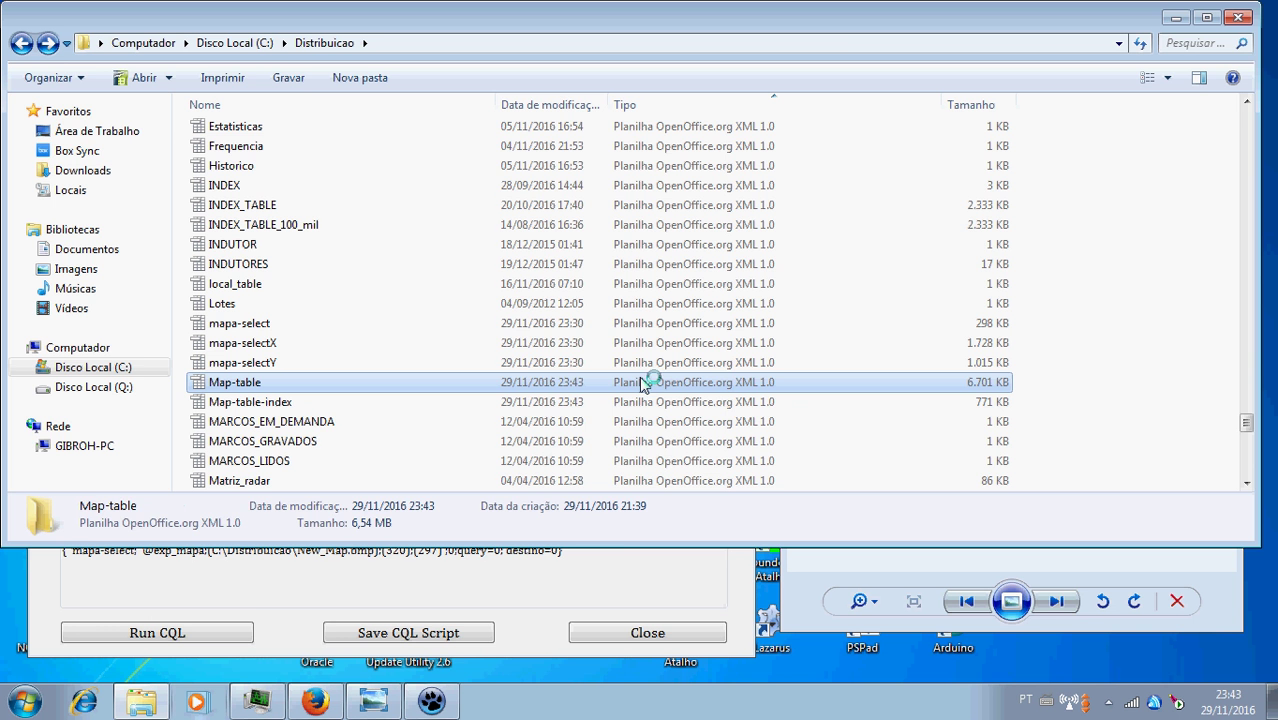
left_click(1176, 18)
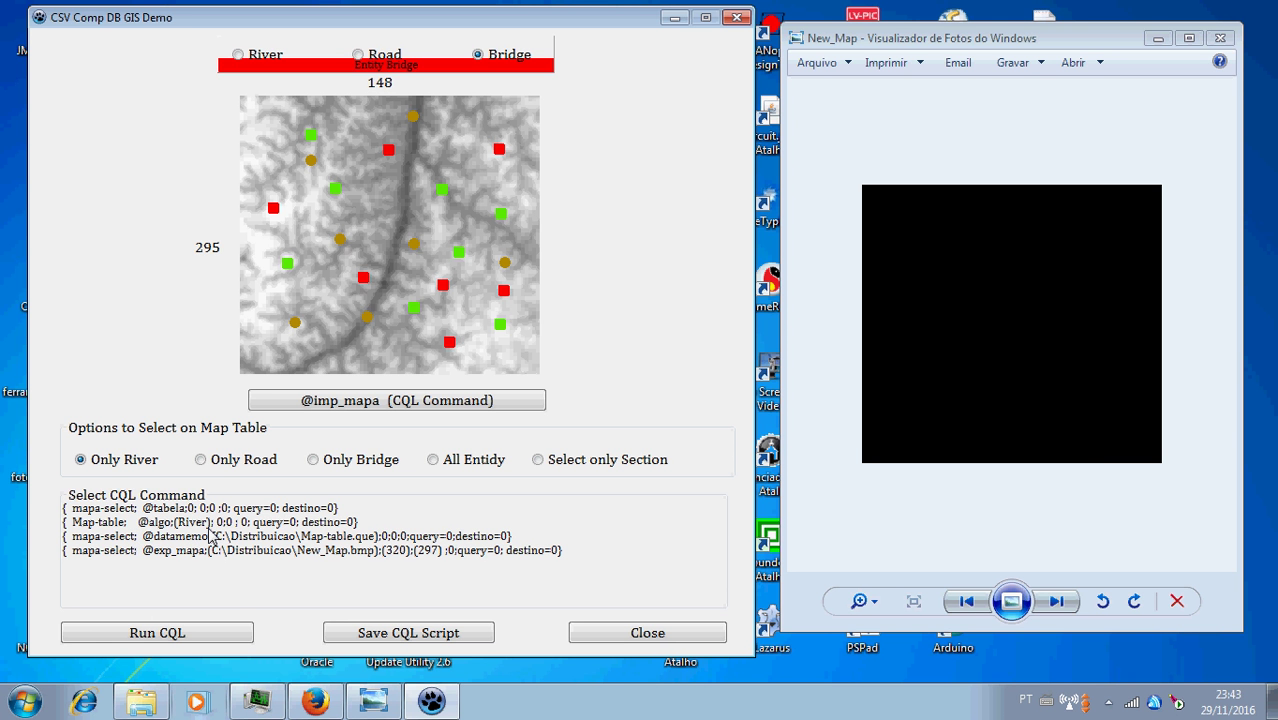
- Set the entity type to River, run the Only River CQL query and view the exported New_Map image in the photo viewer
left_click(240, 58)
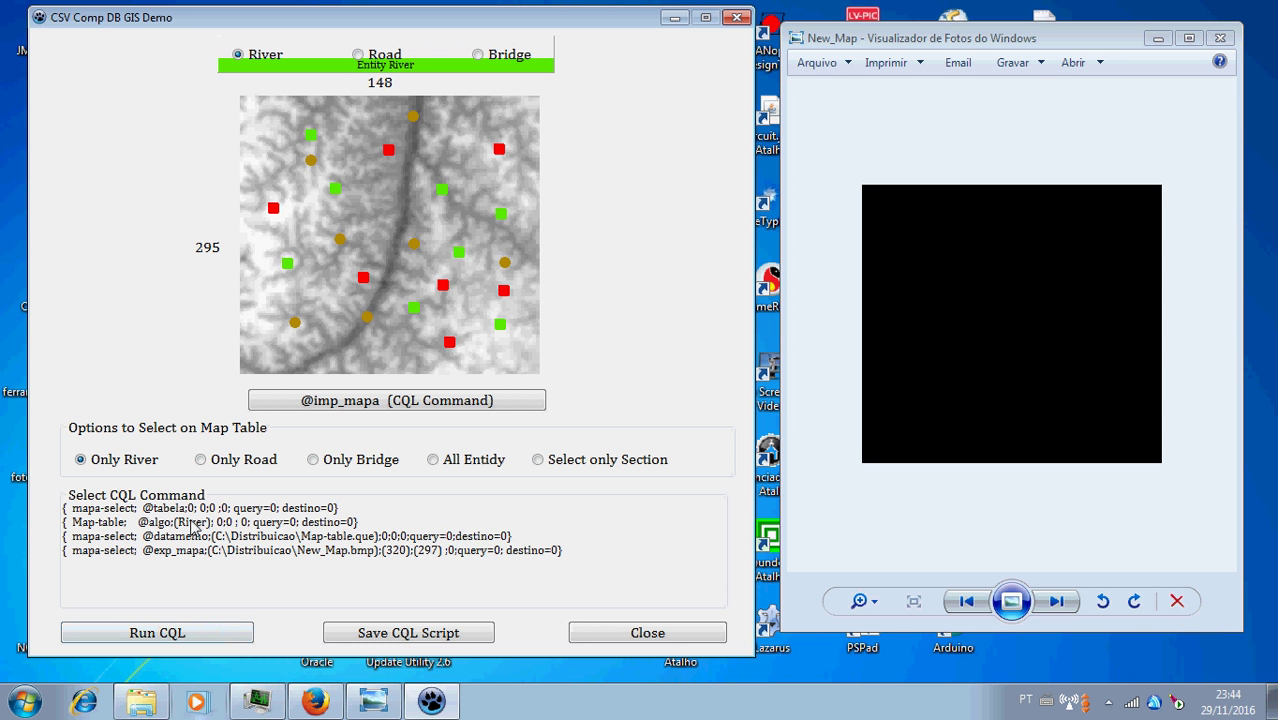
left_click(219, 633)
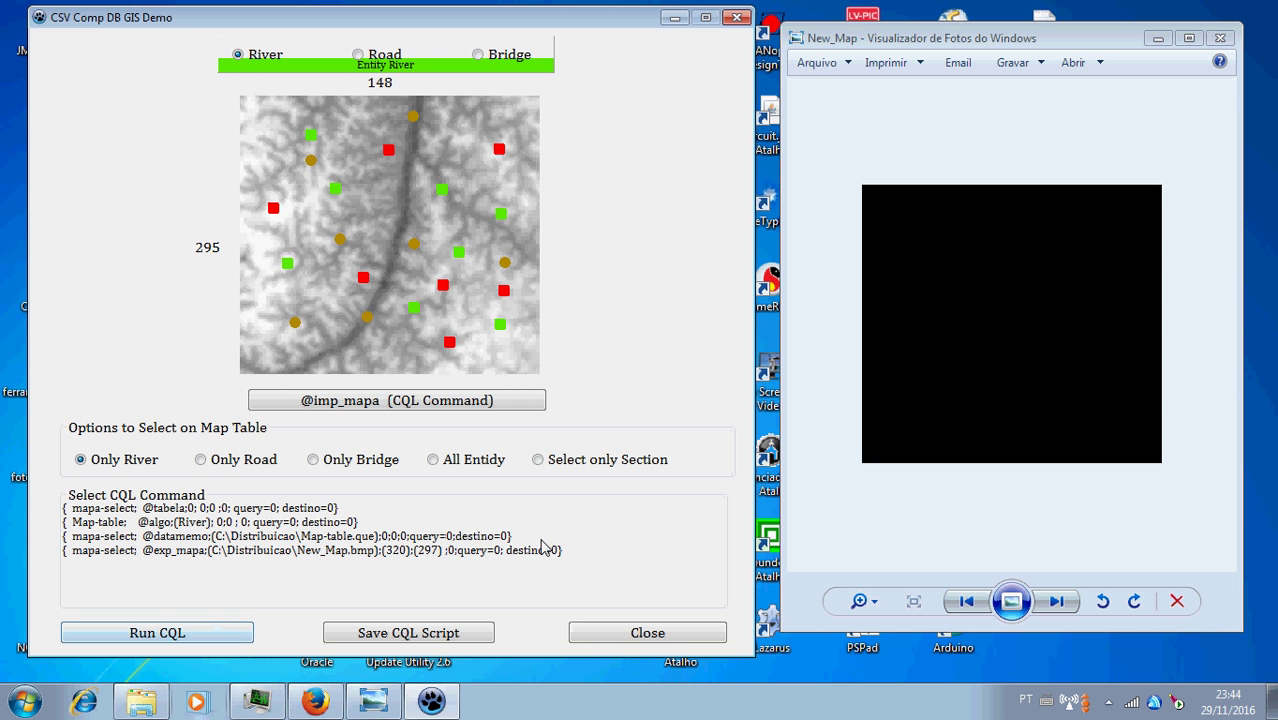
left_click(970, 38)
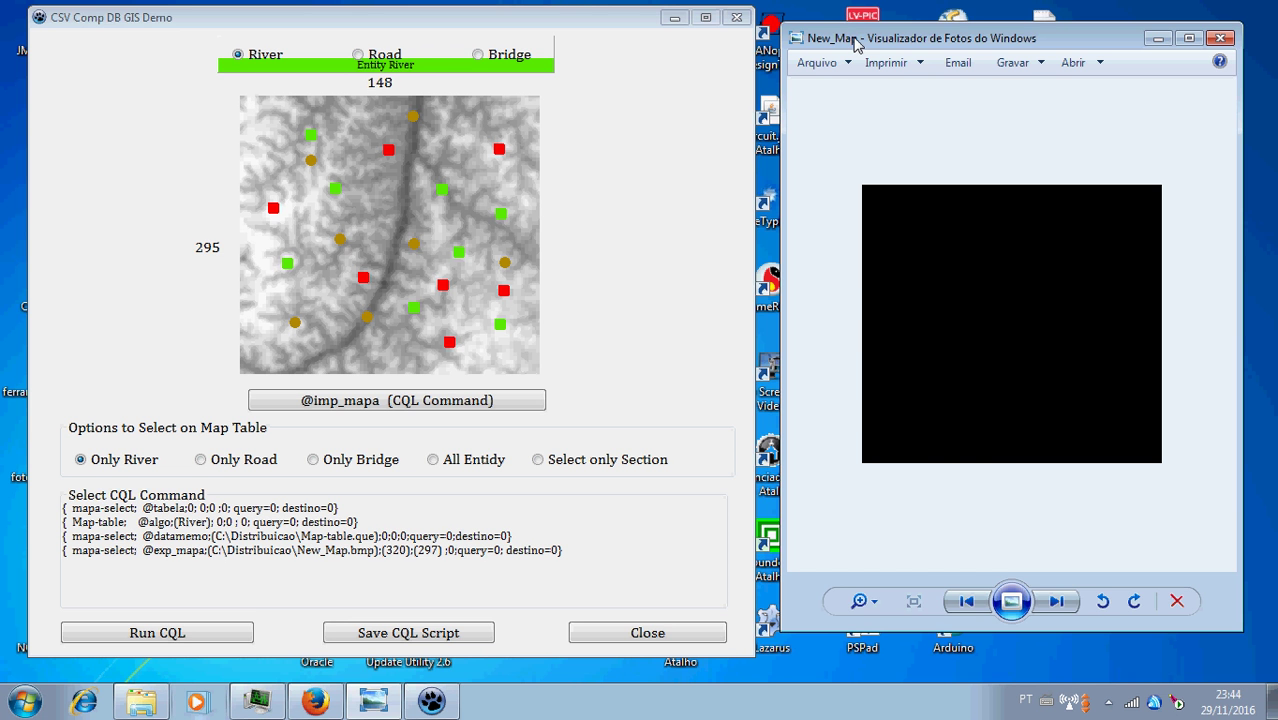
left_click(188, 633)
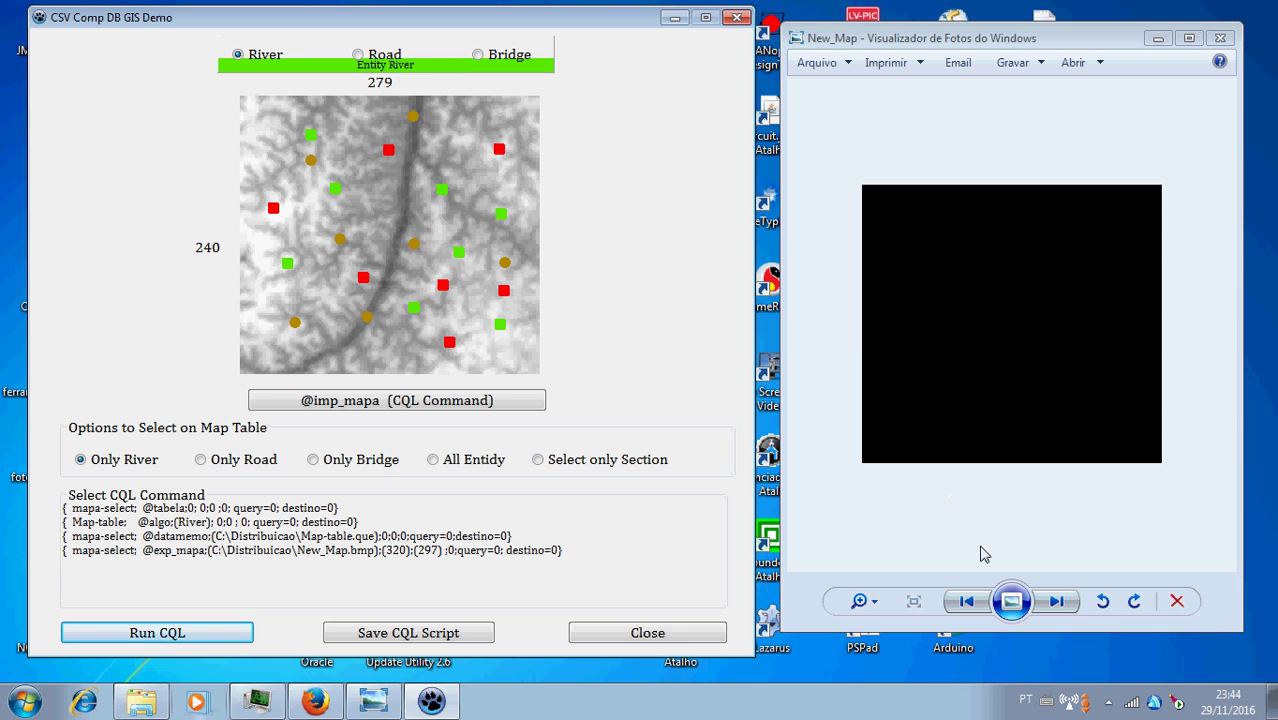
left_click(983, 599)
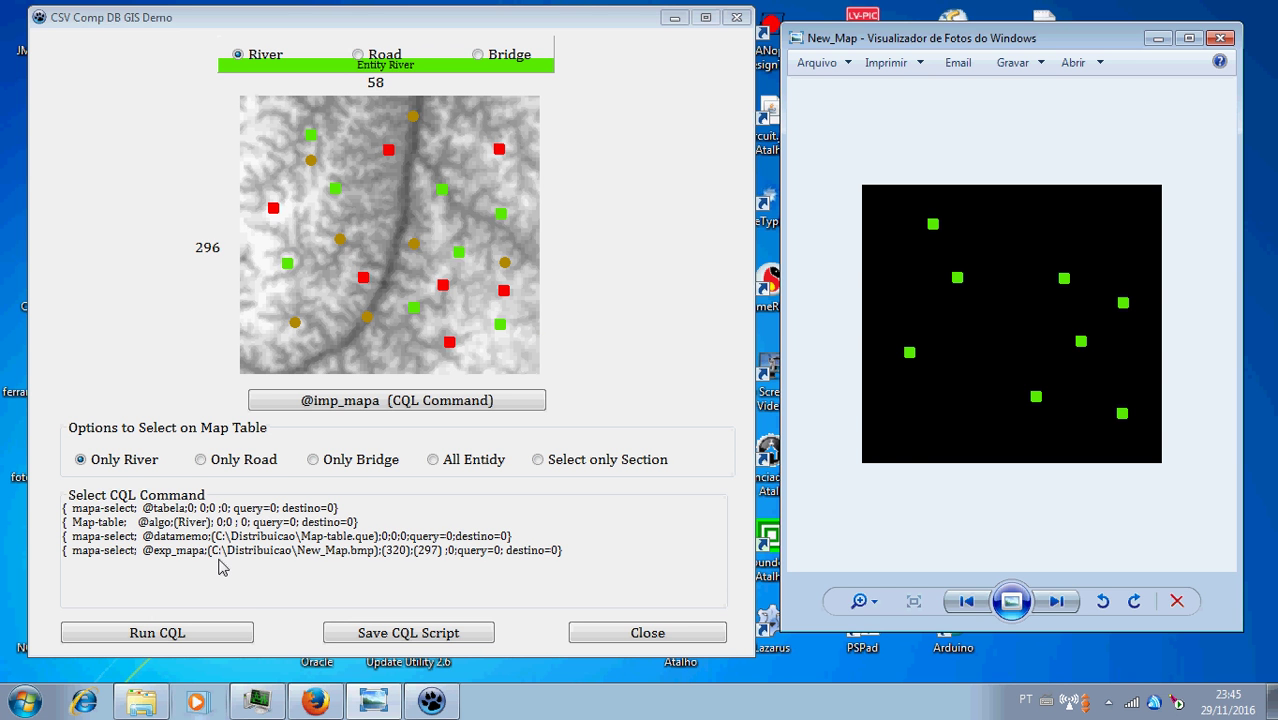
- Run the CQL query with the Only Road option to export the road entities to New_Map.bmp
left_click(238, 487)
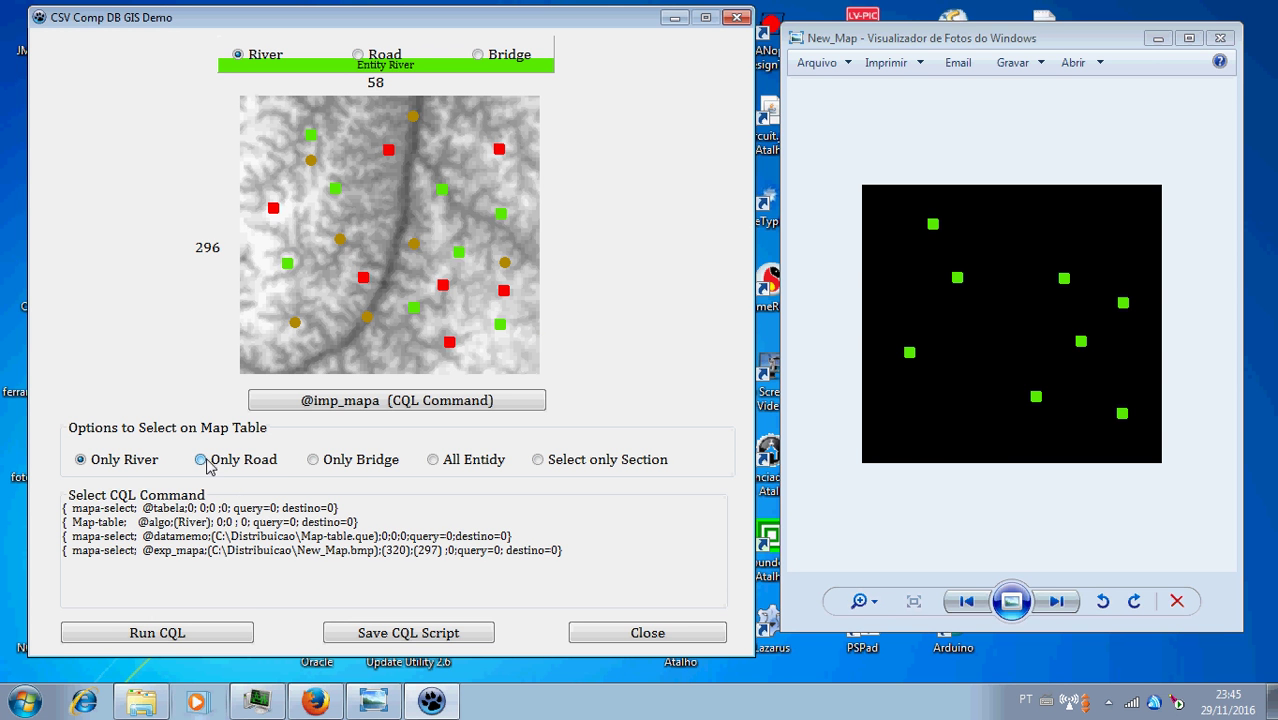
left_click(201, 460)
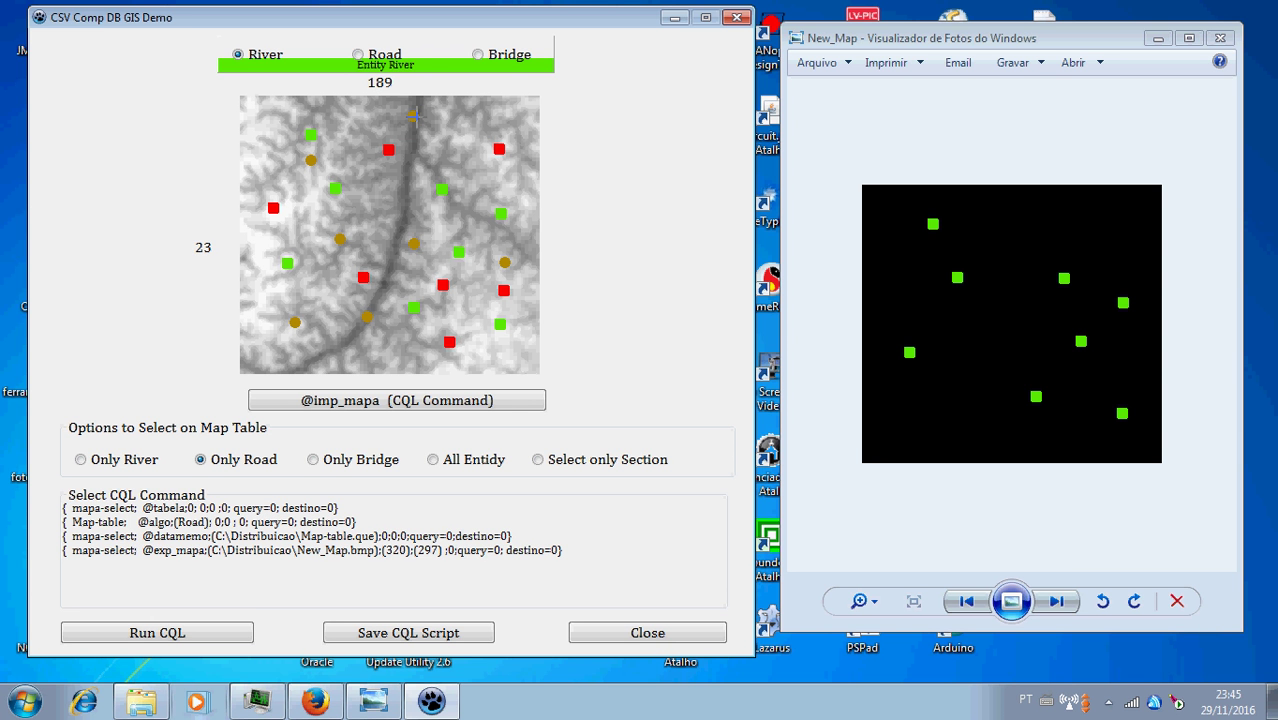
left_click(412, 116)
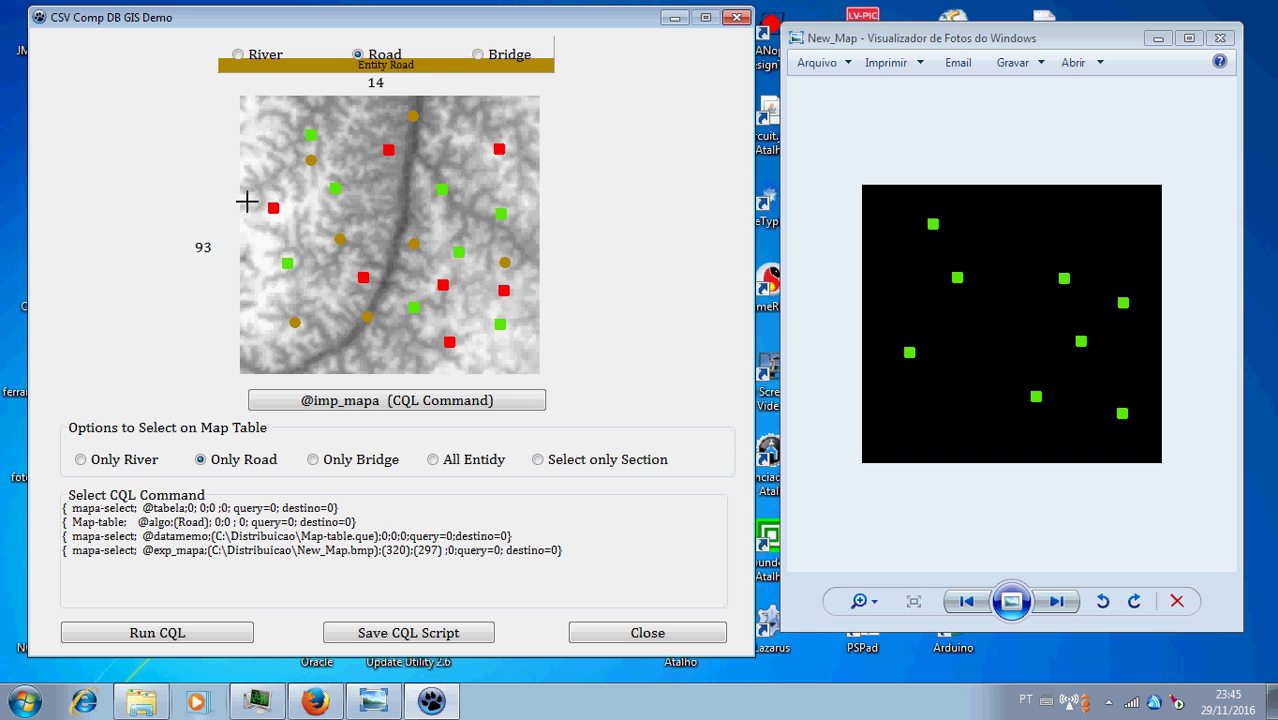
left_click(240, 56)
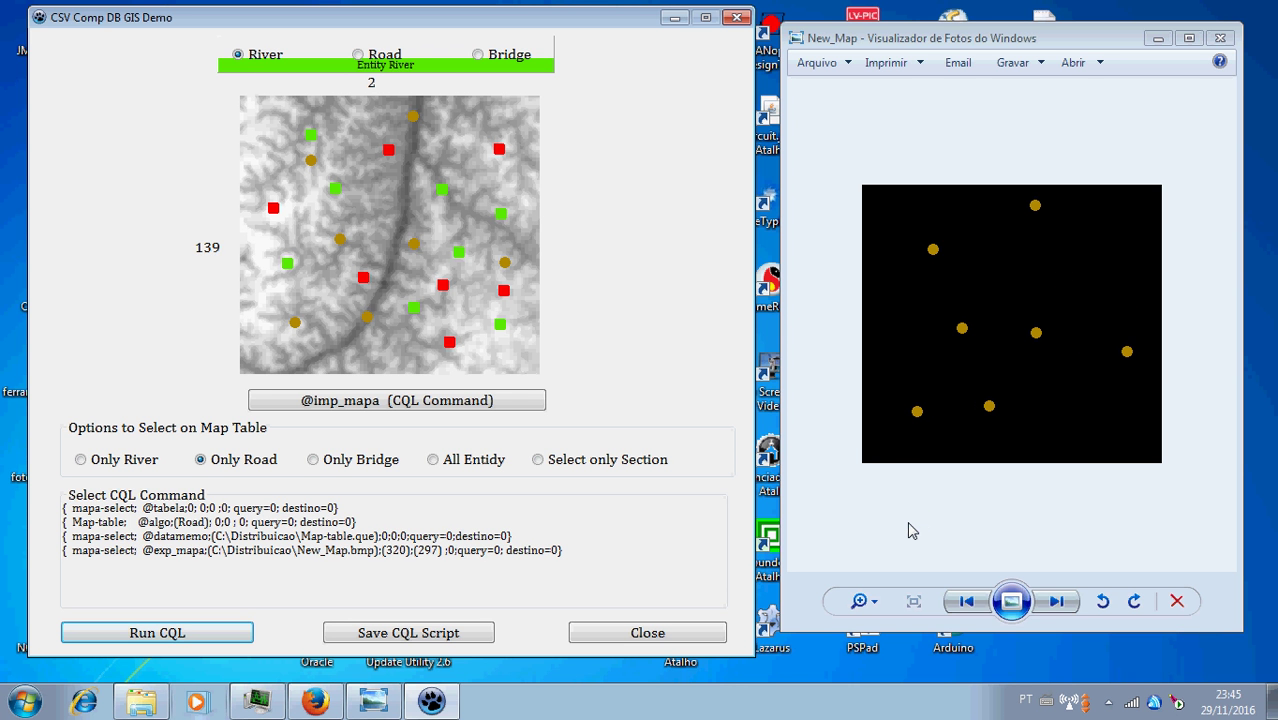
- Run the CQL query with the Only Bridge option to export the bridge entities to New_Map.bmp
left_click(331, 466)
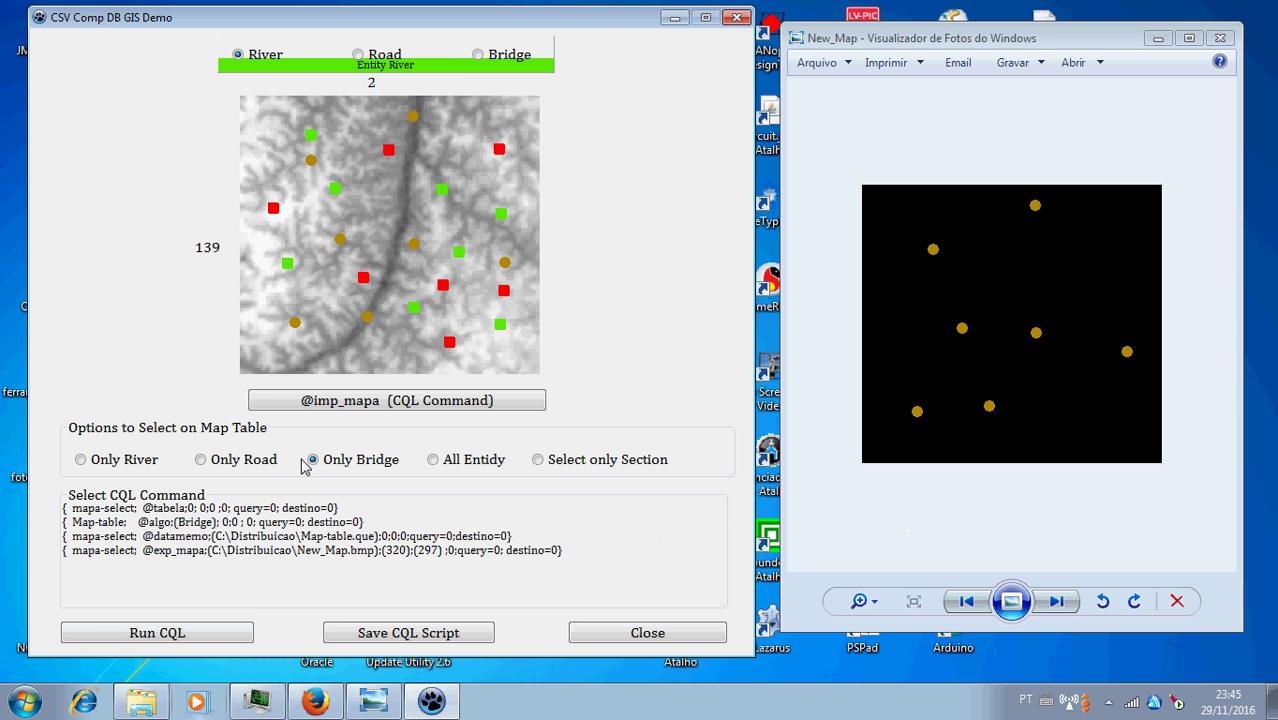
left_click(241, 466)
left_click(319, 455)
left_click(258, 460)
left_click(321, 458)
left_click(190, 636)
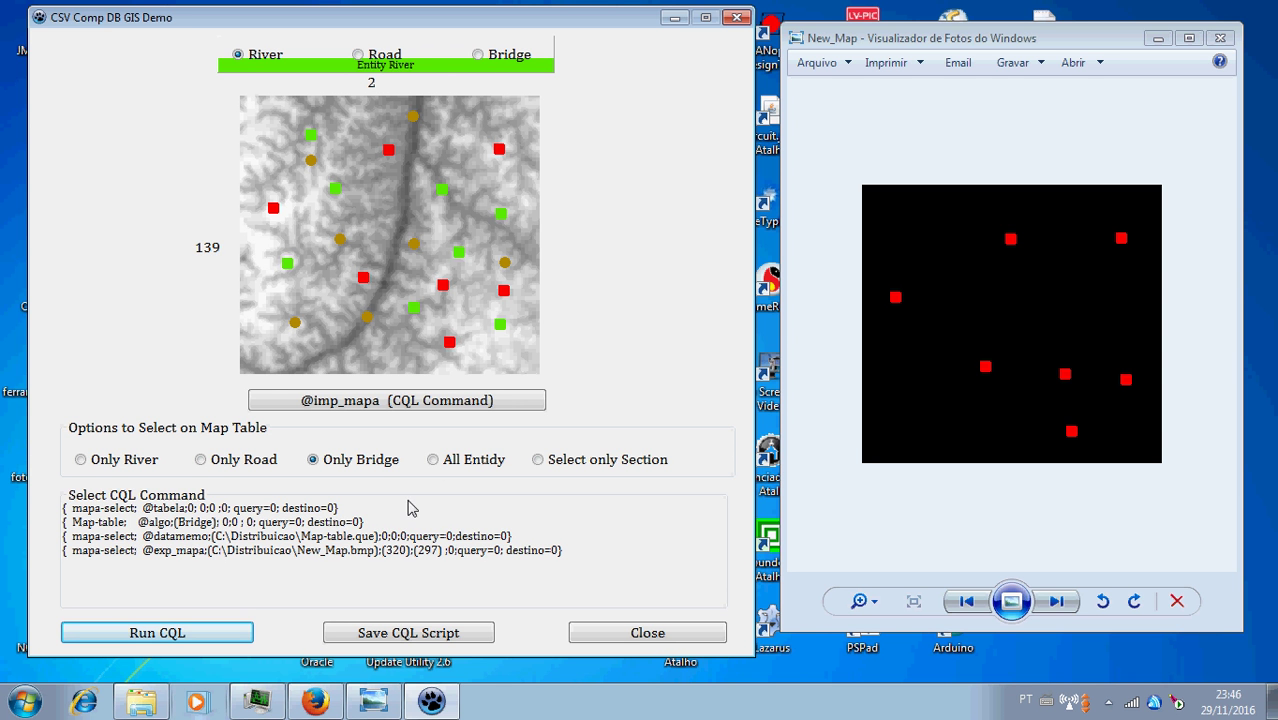
- Export all entities to New_Map.bmp, and export only the map section spanning X 50 to 132 and Y 8 to 182
left_click(434, 461)
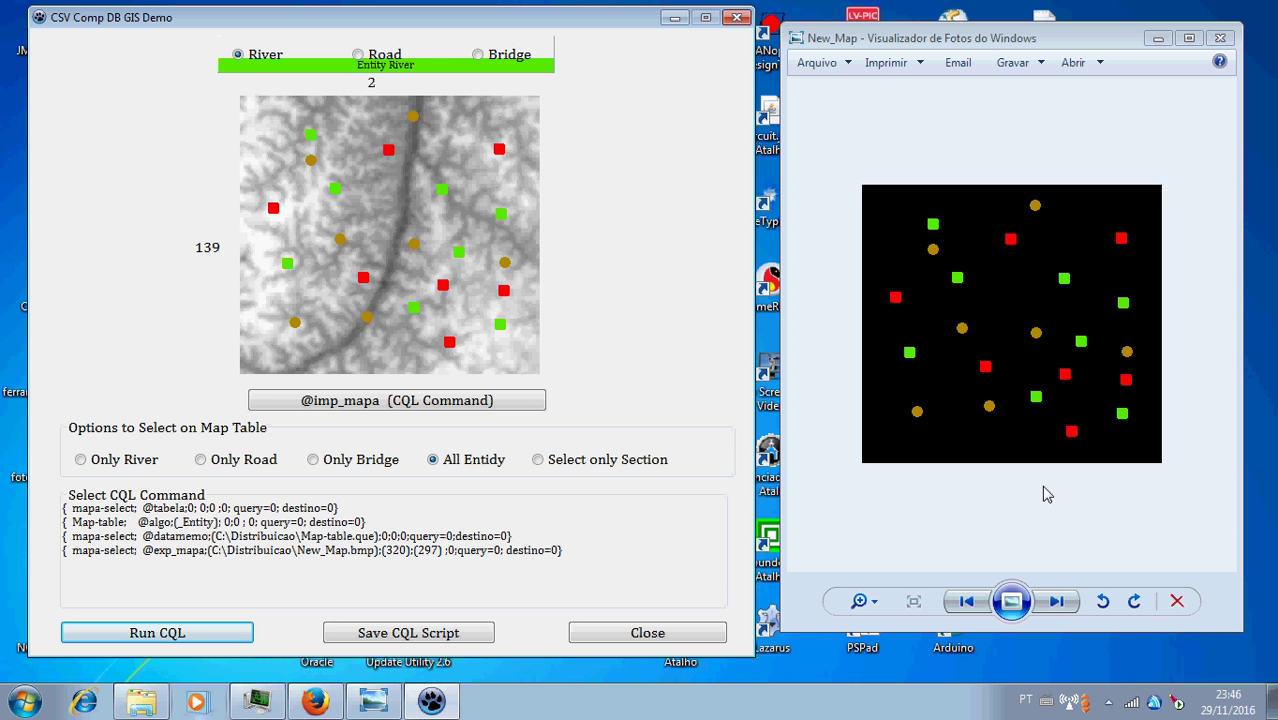
left_click(538, 460)
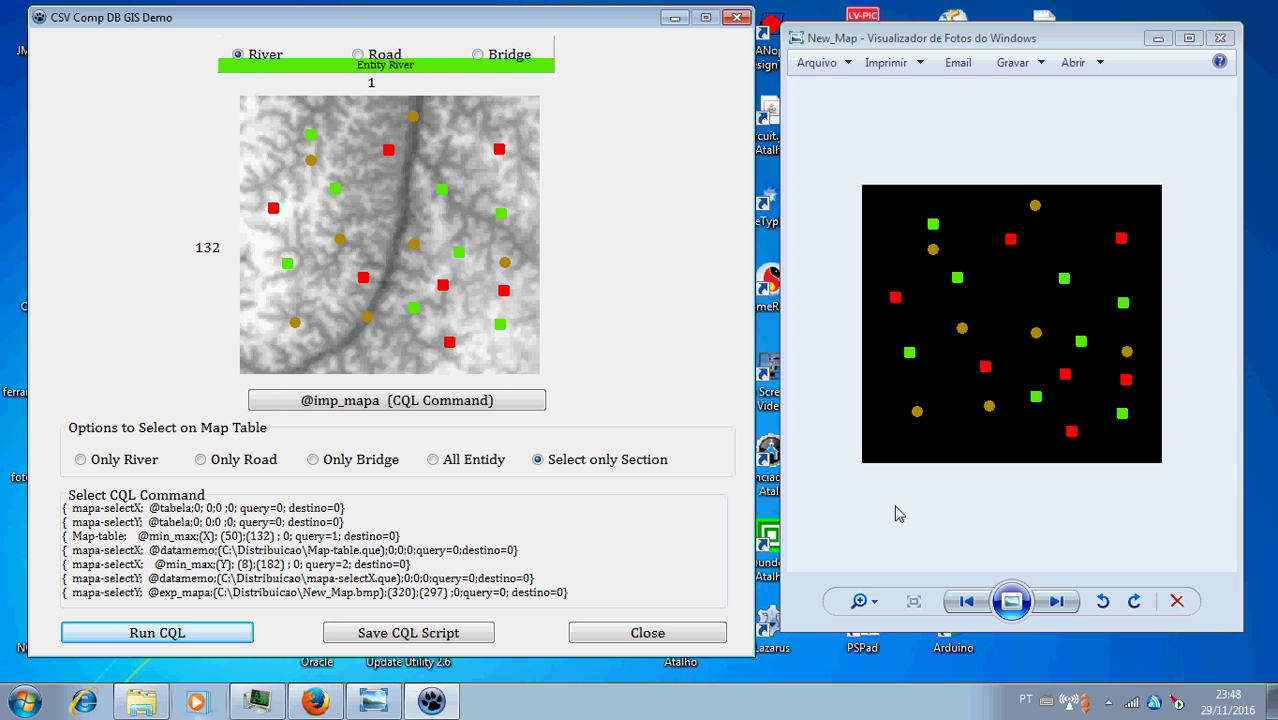
key("Return")
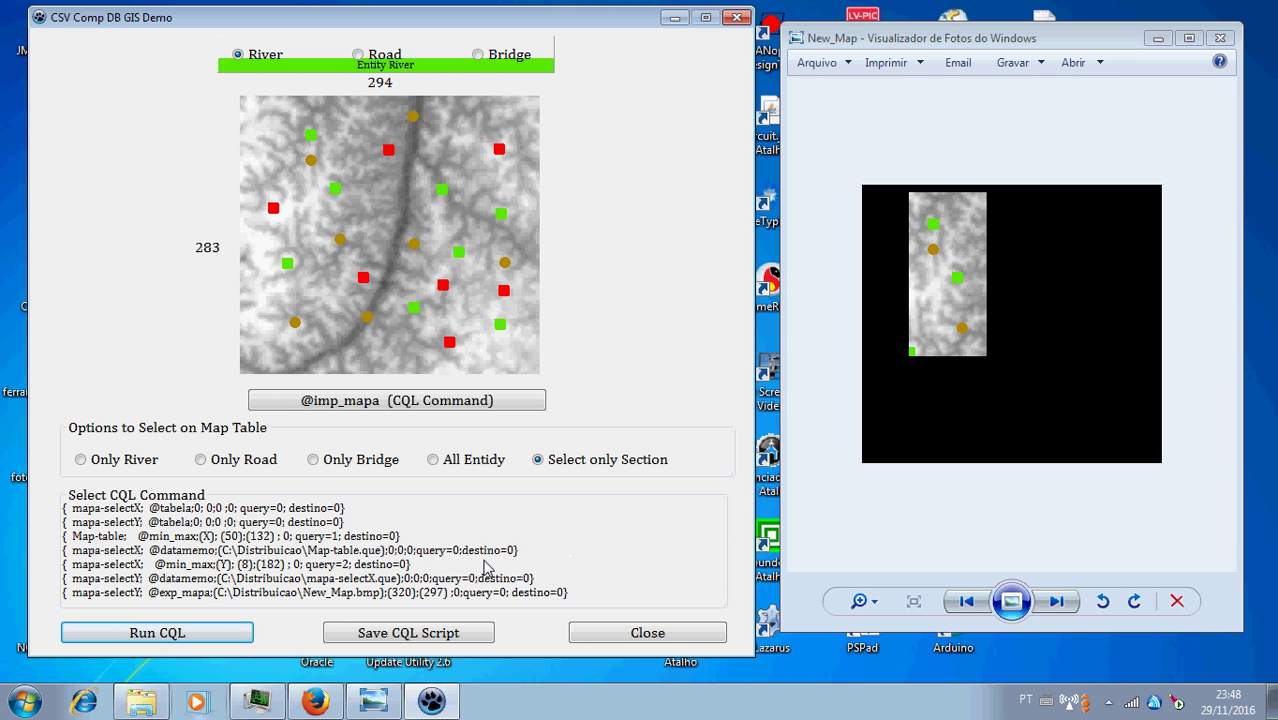
- Save the section-selection CQL script to the desktop as meu-script
left_click(447, 640)
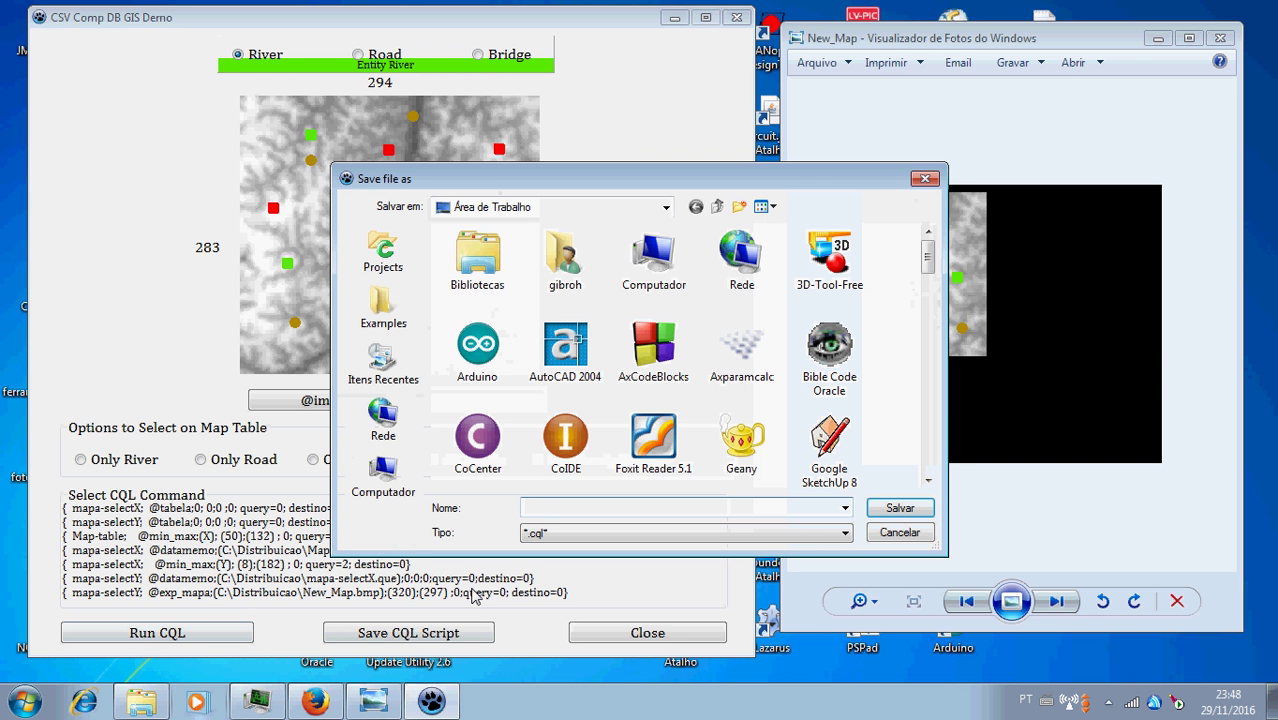
type("meu-s")
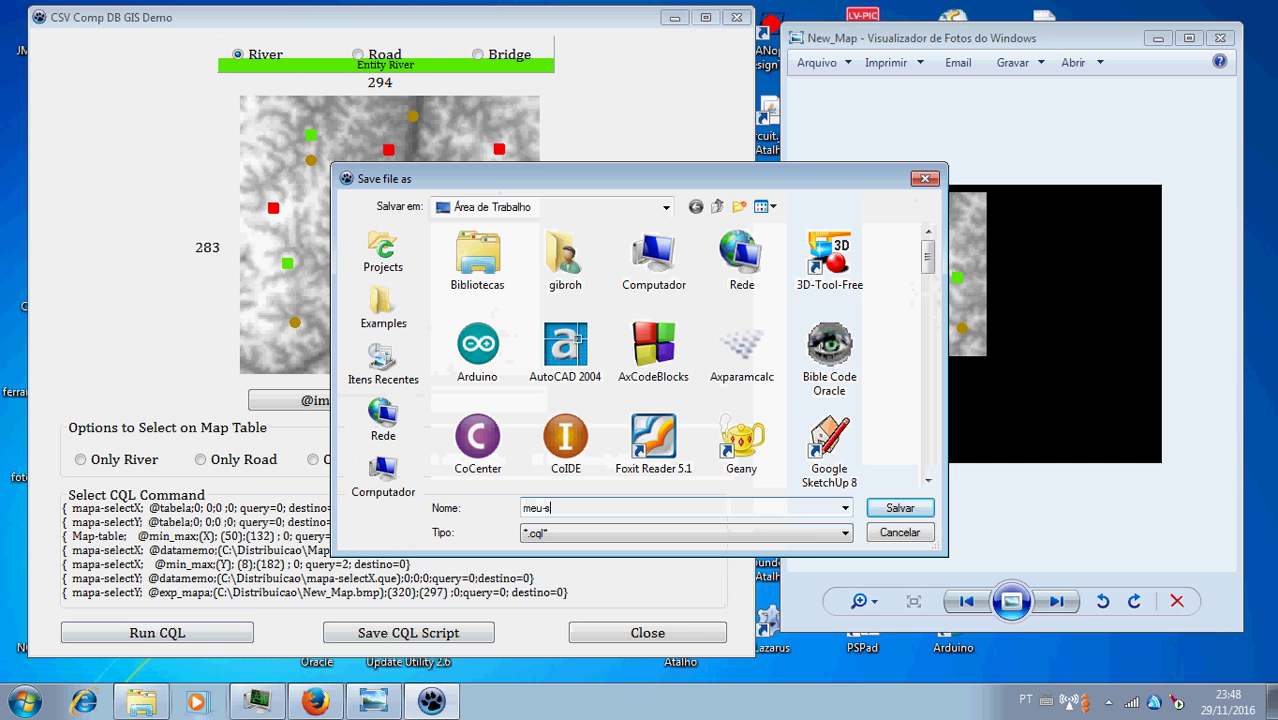
type("cript")
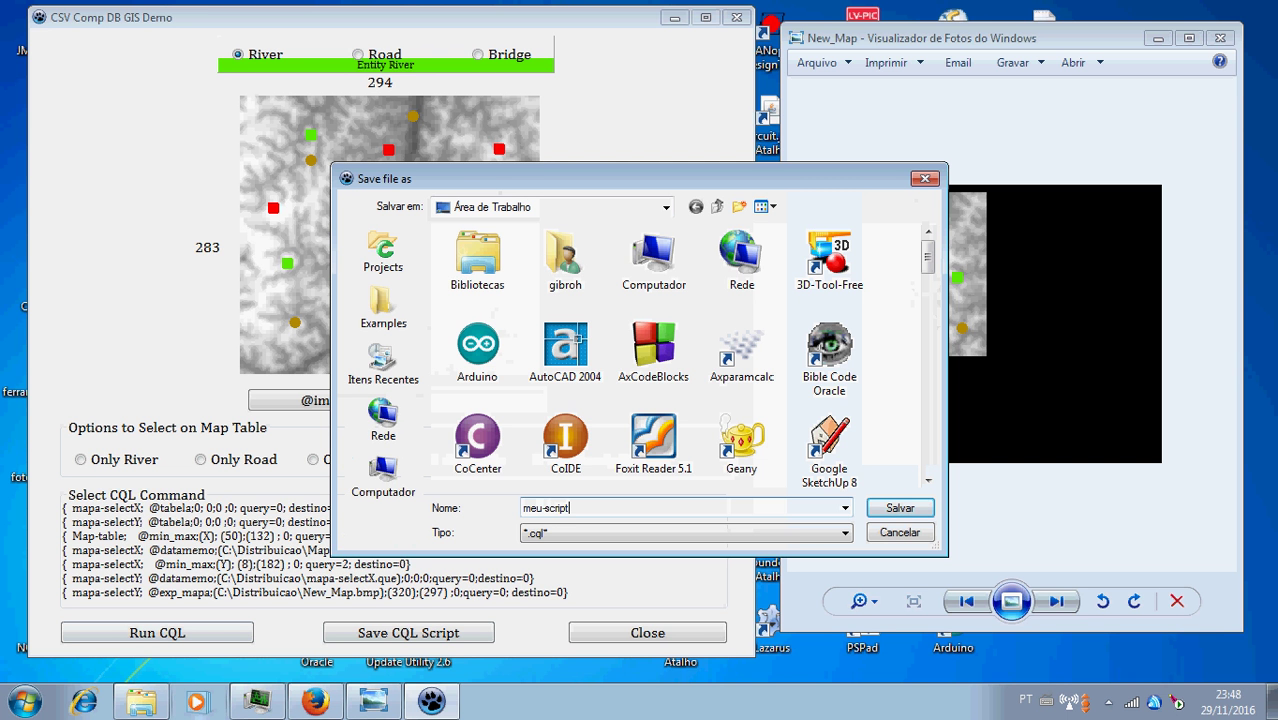
left_click(924, 509)
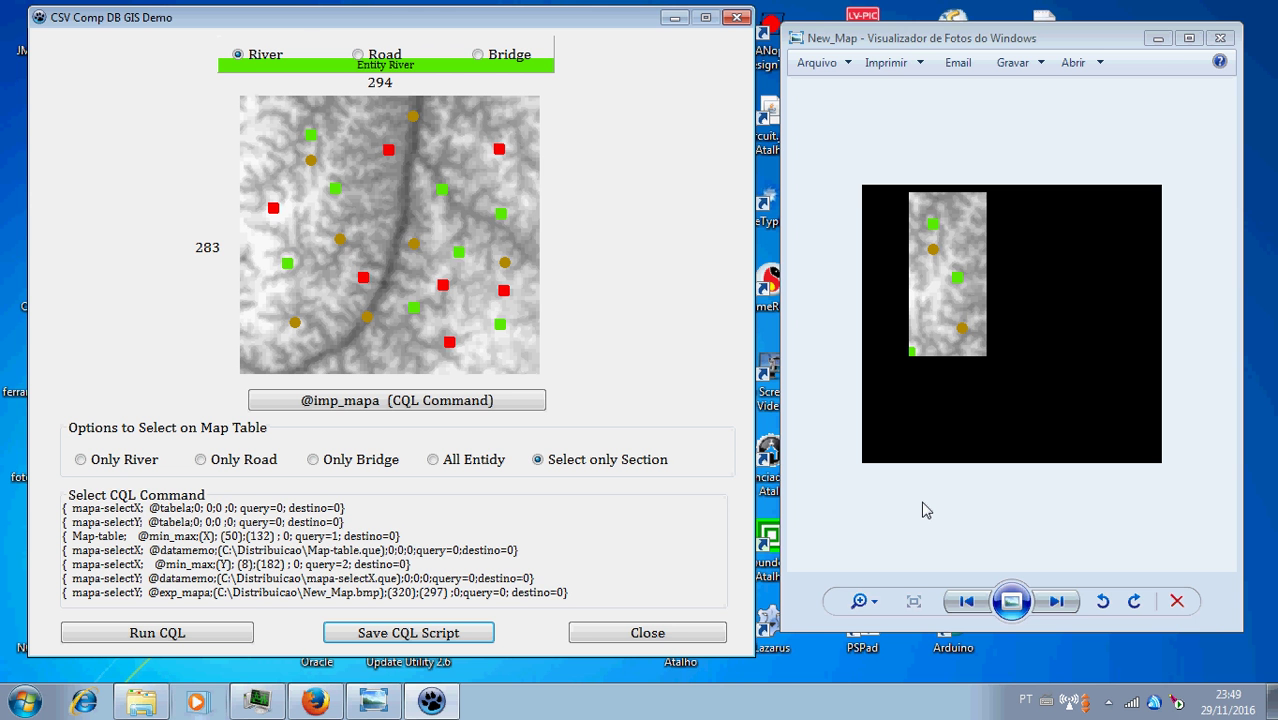
- Minimize the photo viewer, open the meu-script file from the desktop in Notepad to review its CQL commands, and close it
left_click(1160, 42)
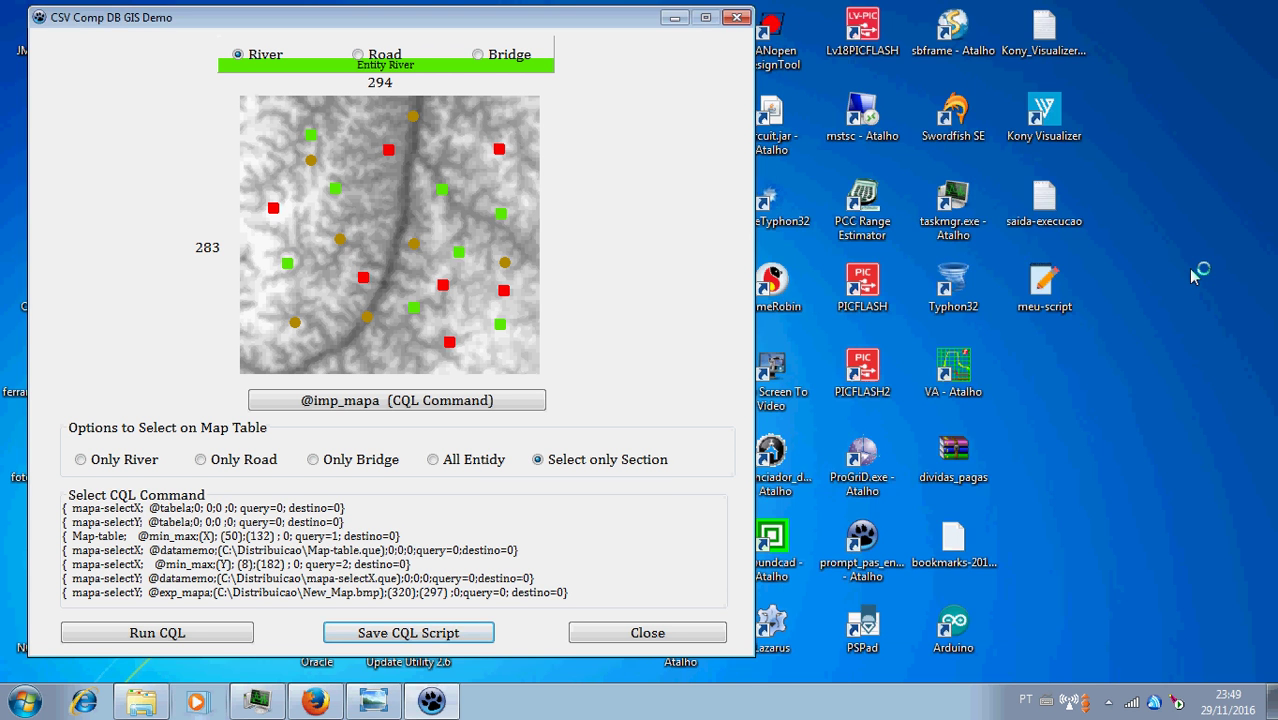
left_click(1058, 290)
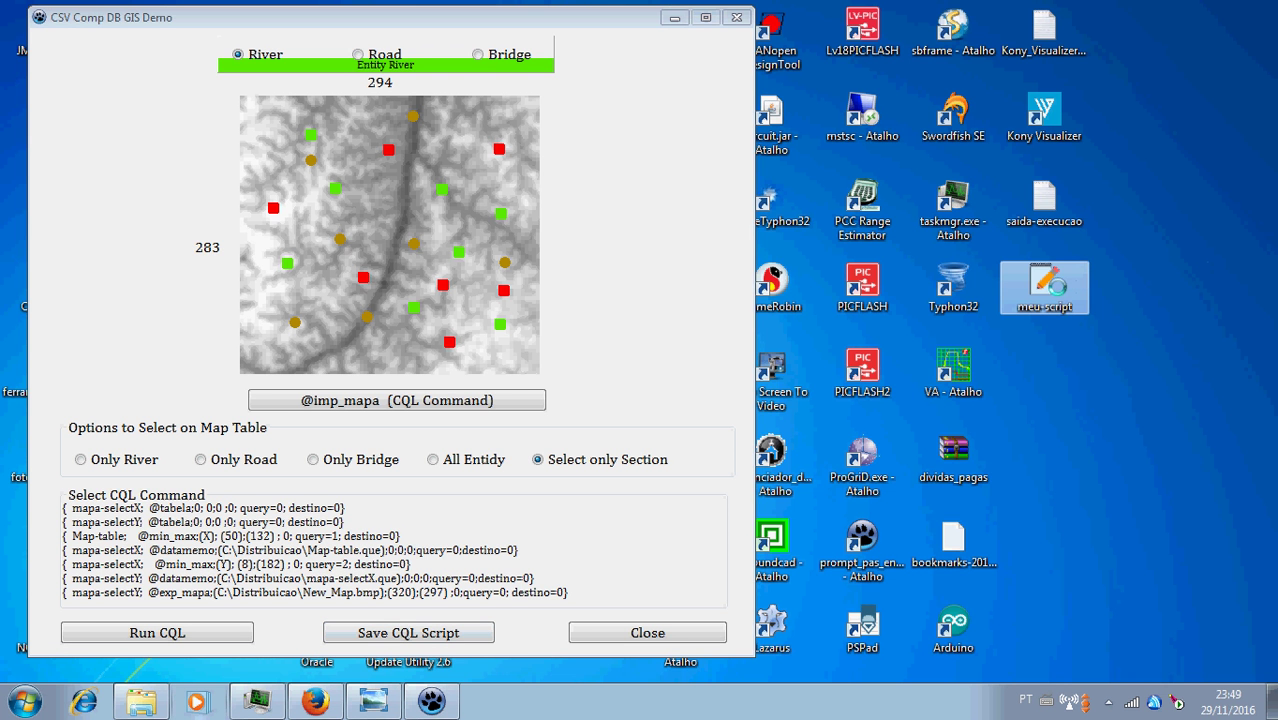
right_click(1062, 292)
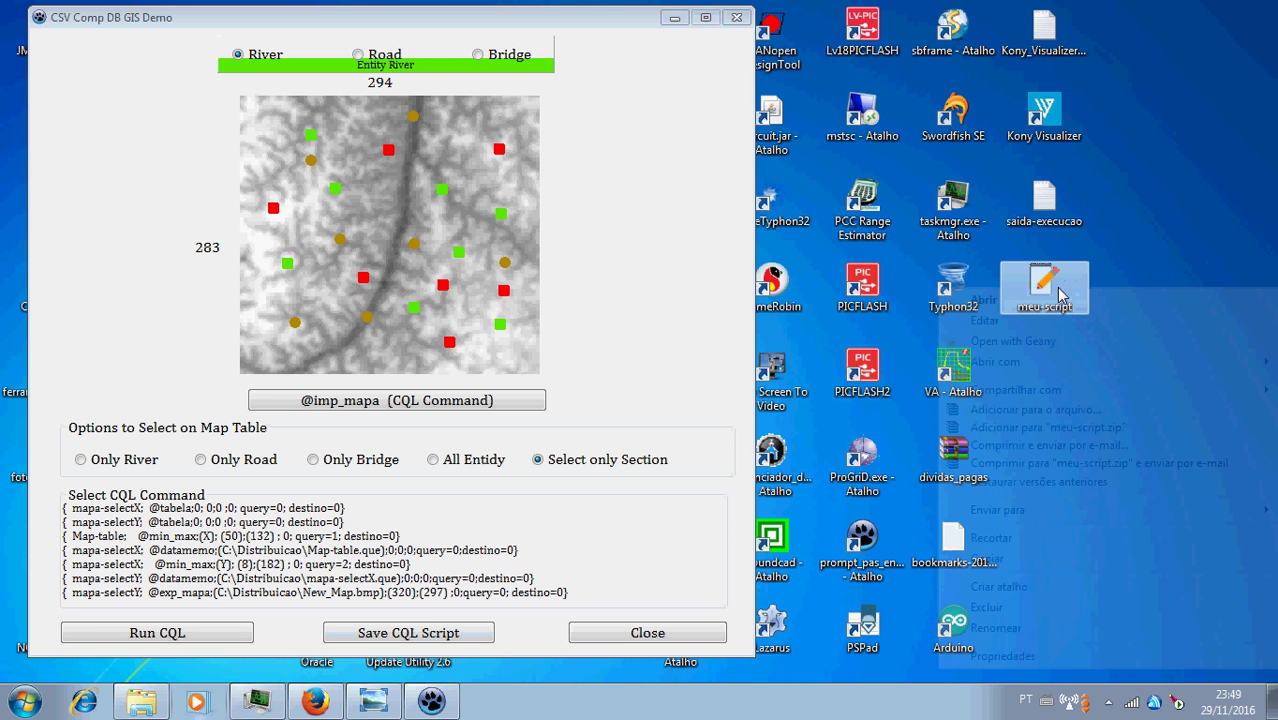
mouse_move(1105, 362)
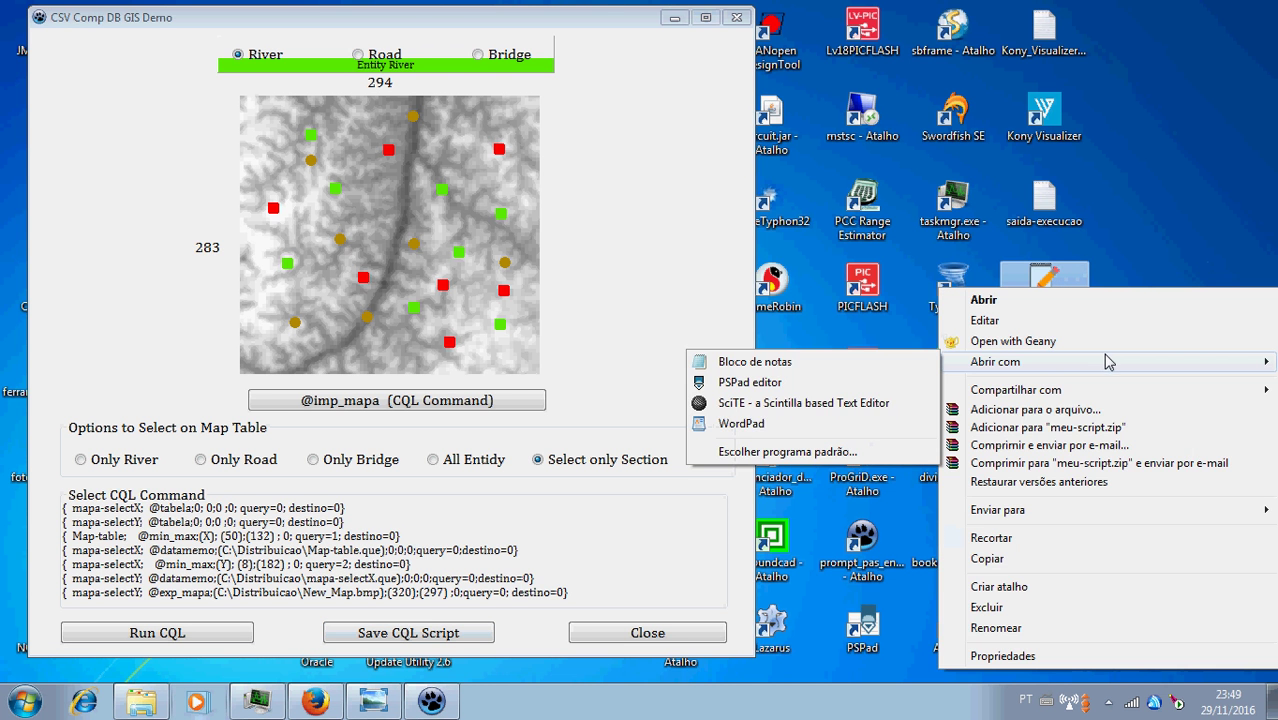
left_click(921, 365)
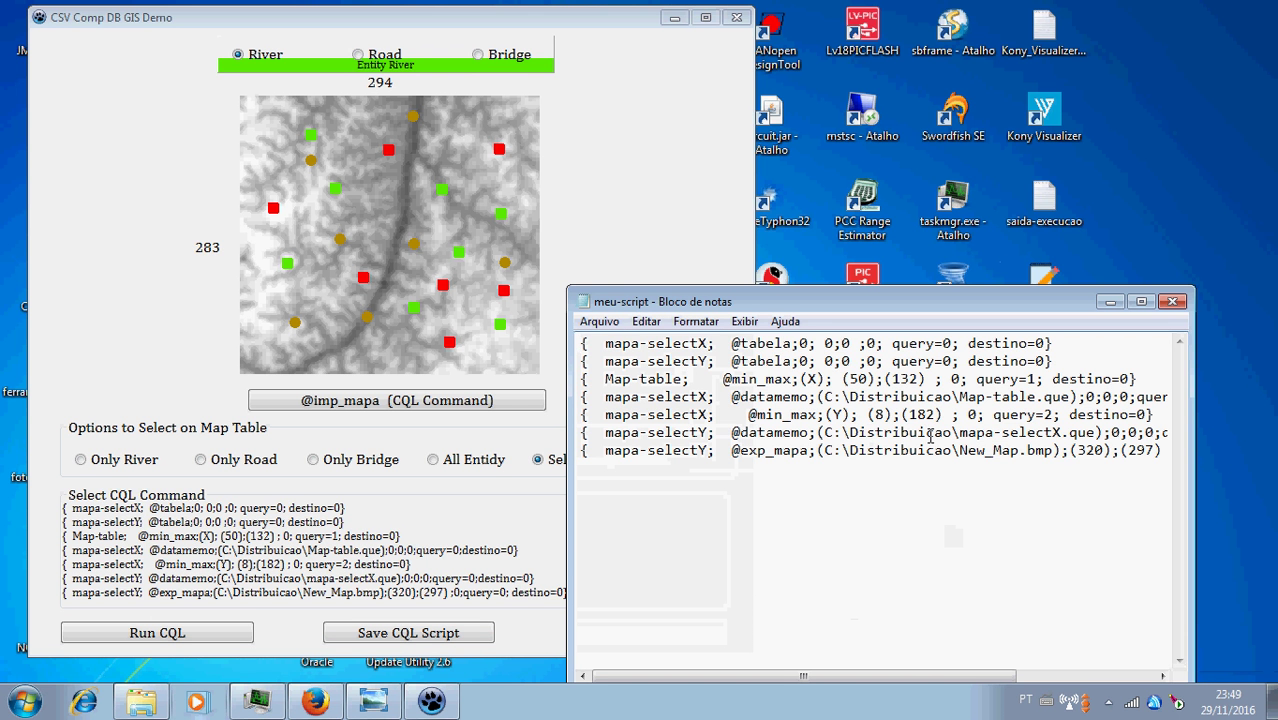
left_click(821, 432)
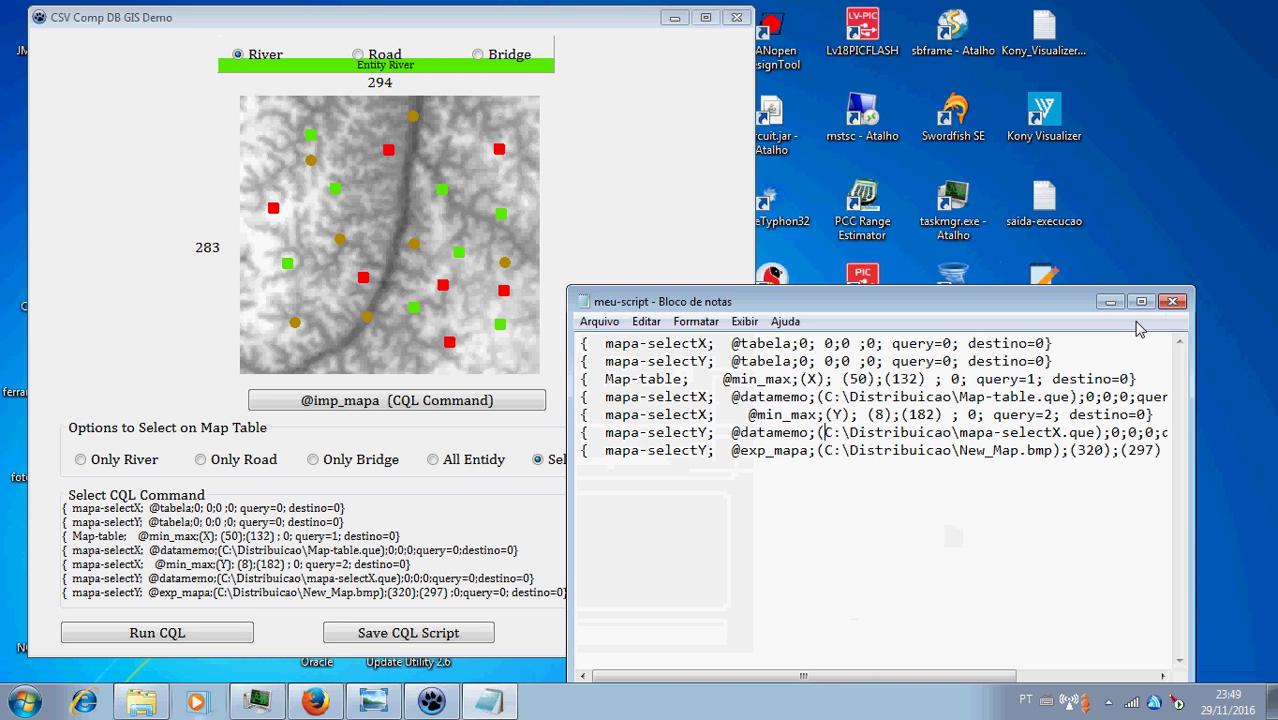
left_click(1173, 302)
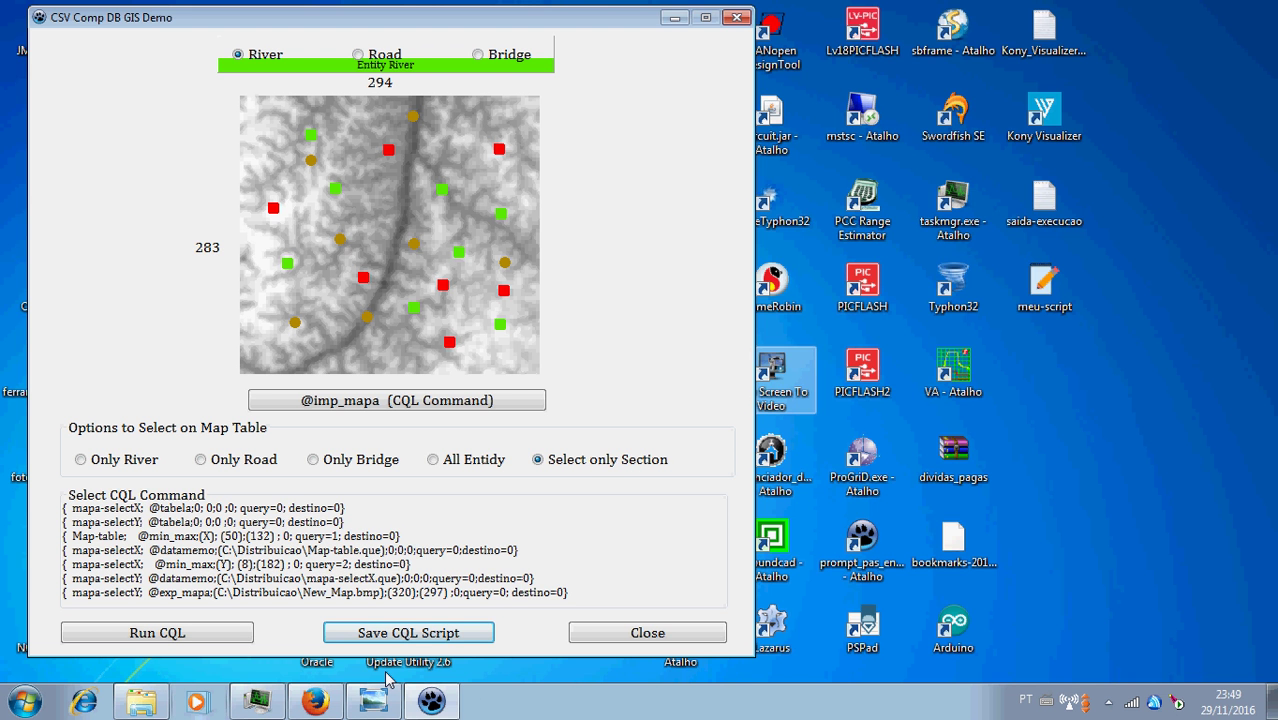
- Restore the photo viewer to compare the exported New_Map section with the source map, and minimize it again
left_click(375, 700)
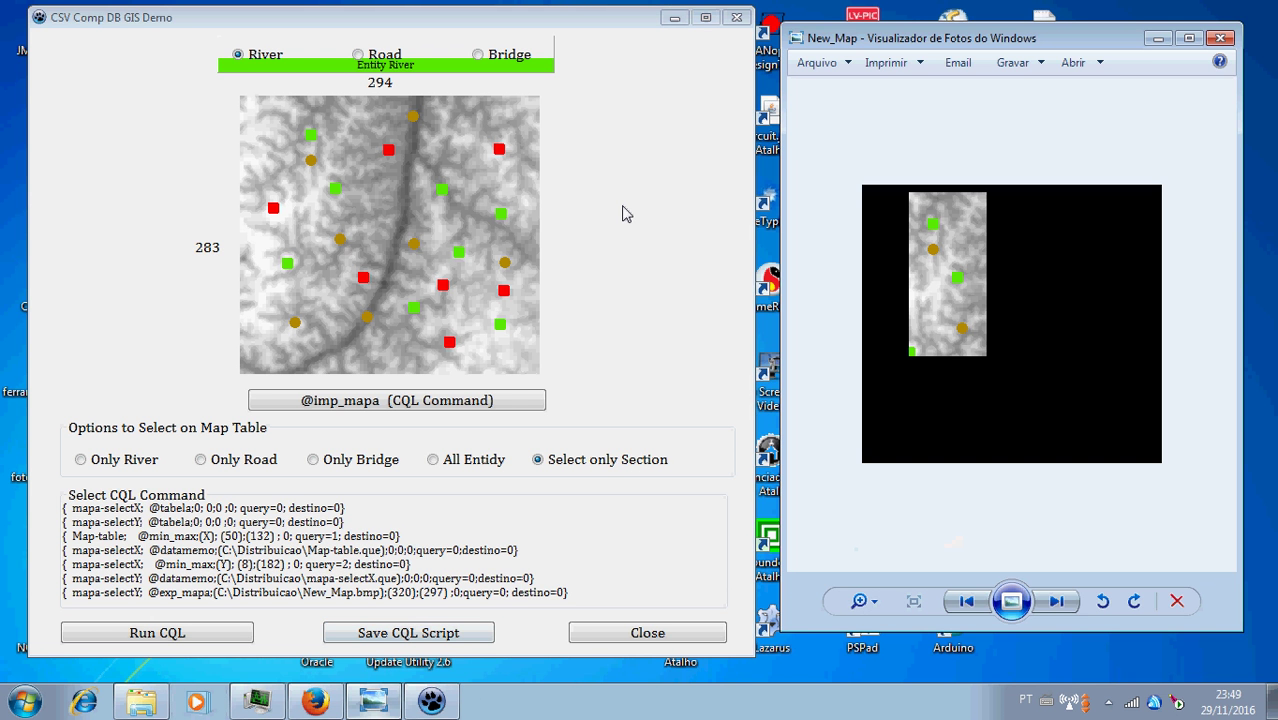
left_click(617, 37)
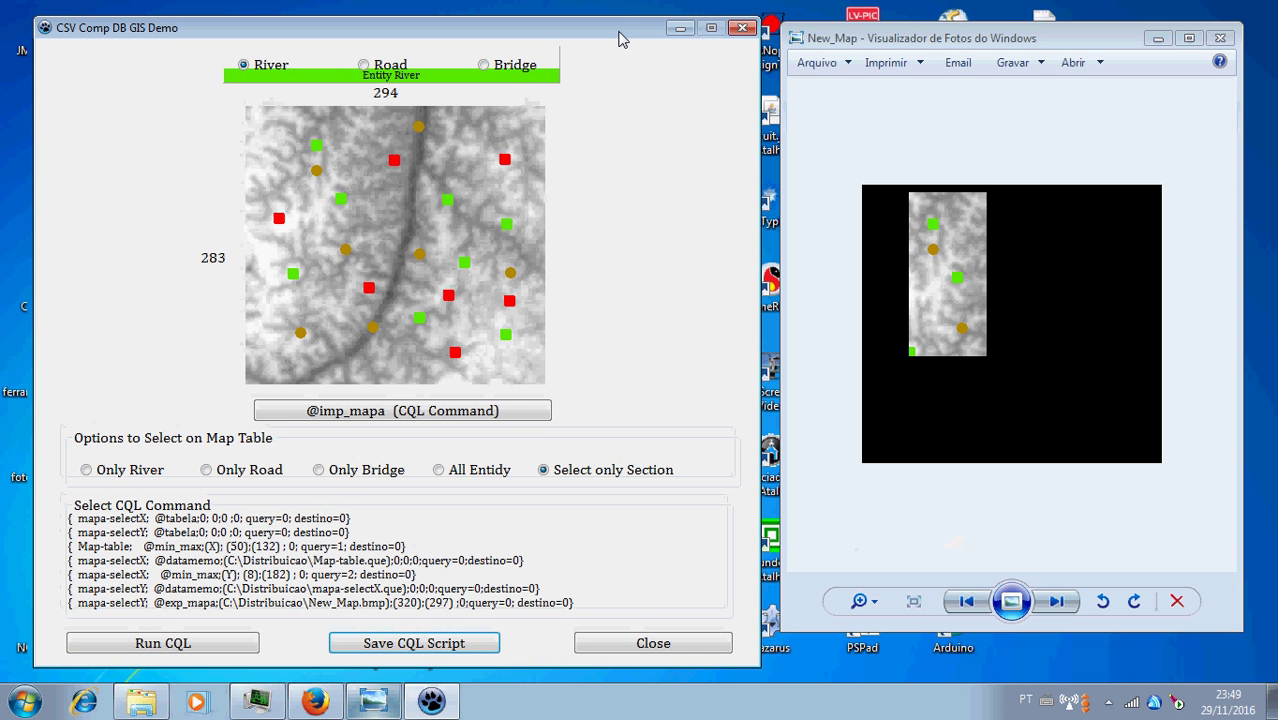
left_click_drag(617, 37, 611, 31)
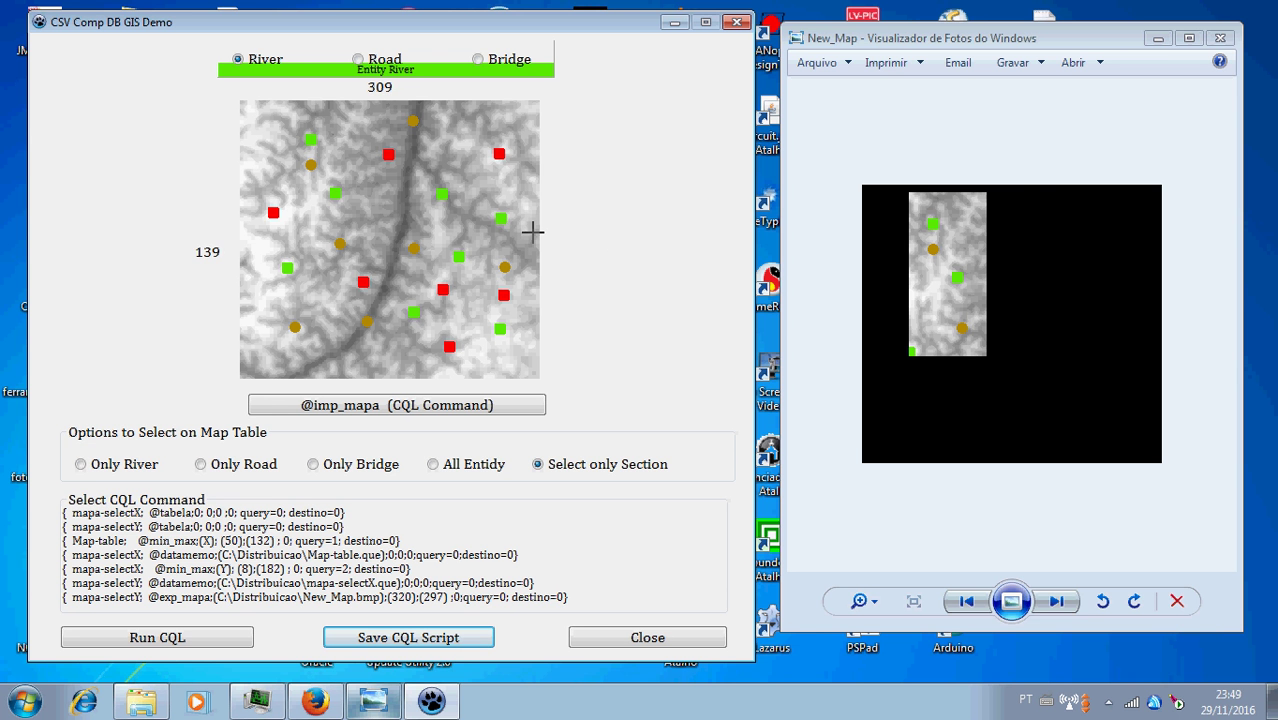
left_click(1163, 48)
left_click(1158, 40)
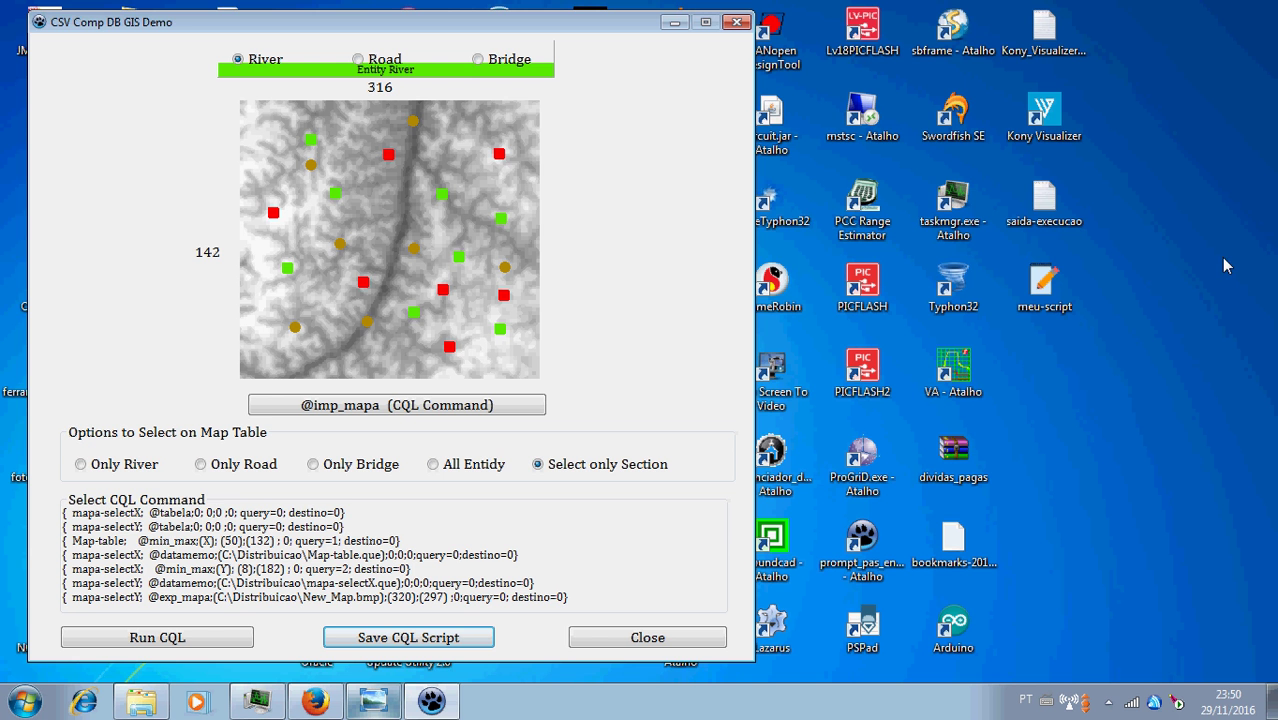
- Launch the prompt_pas_english console from the desktop and move its window clear of the source map
left_click(857, 547)
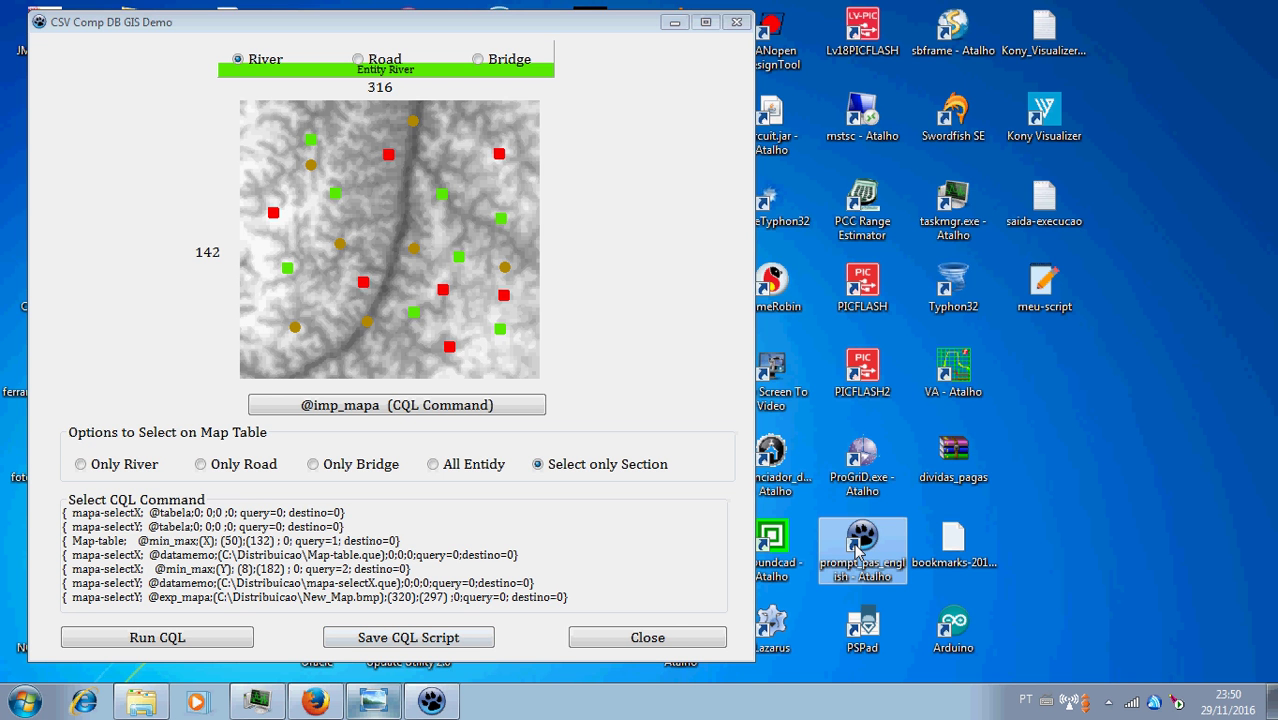
double_click(857, 547)
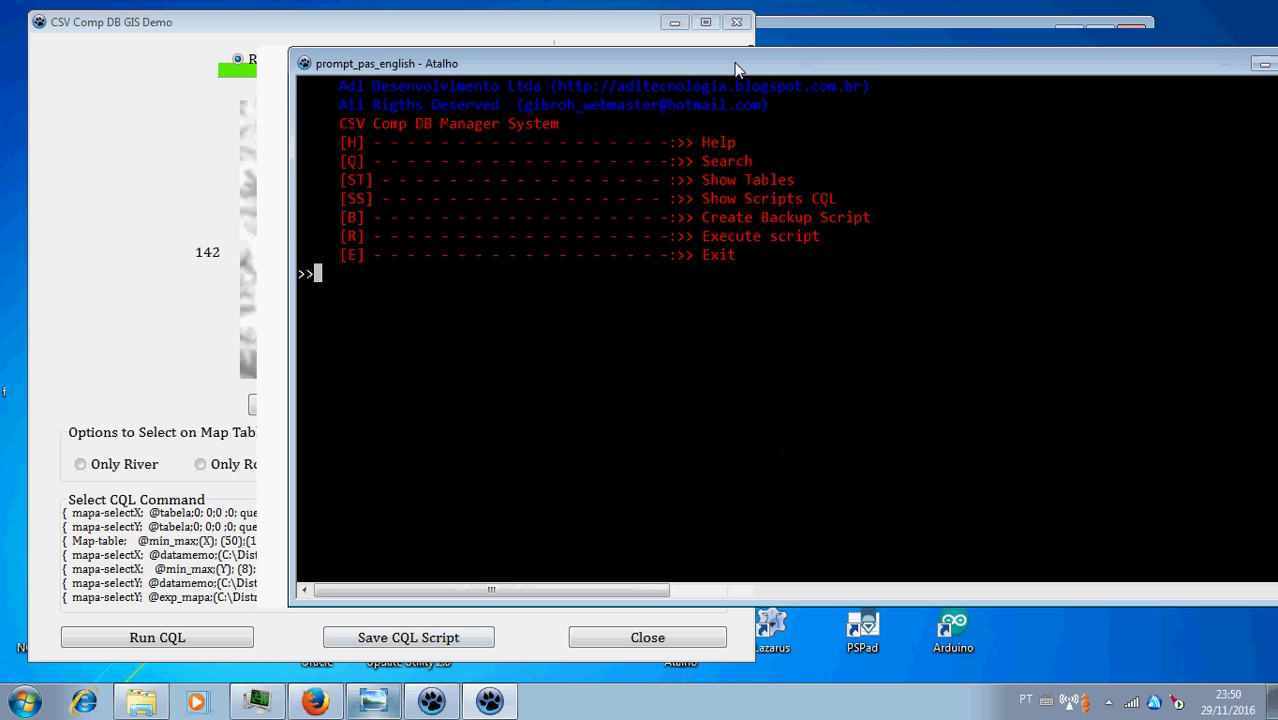
left_click_drag(735, 68, 905, 91)
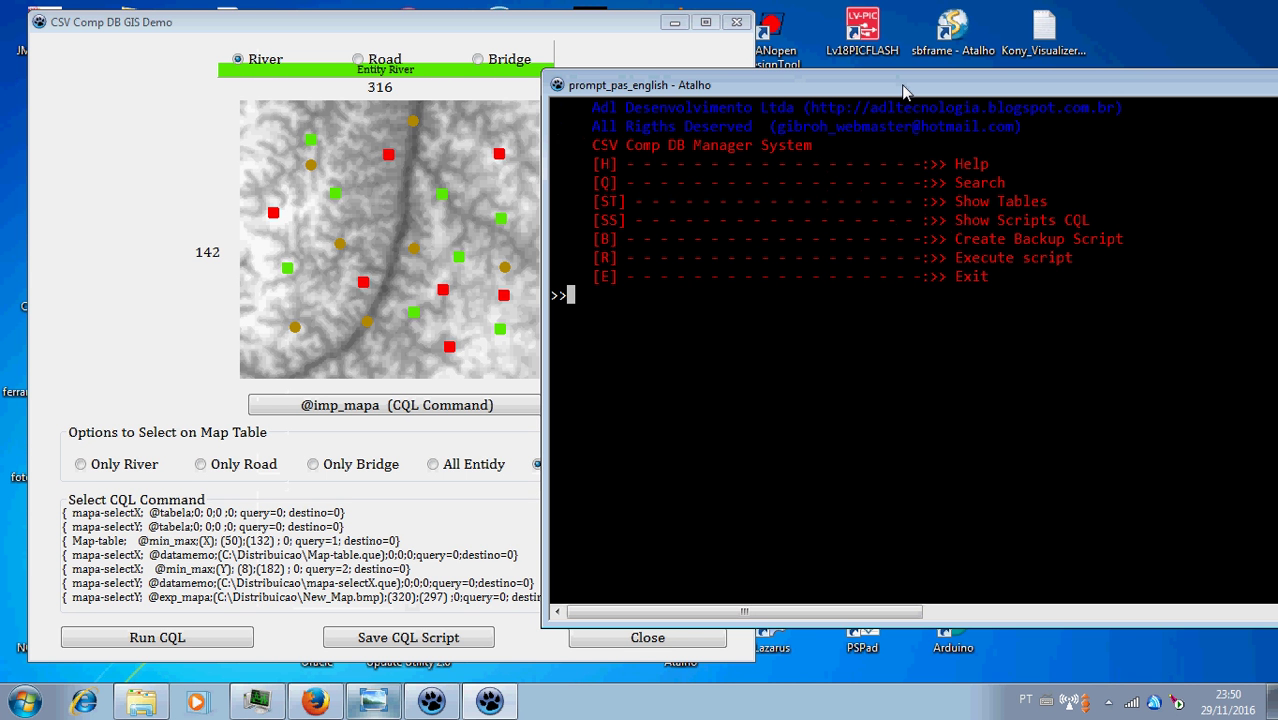
- Use the console's Search option on the map-table table to look up the record 200:200, and reposition the window to read it
type("[Q]")
key("Return")
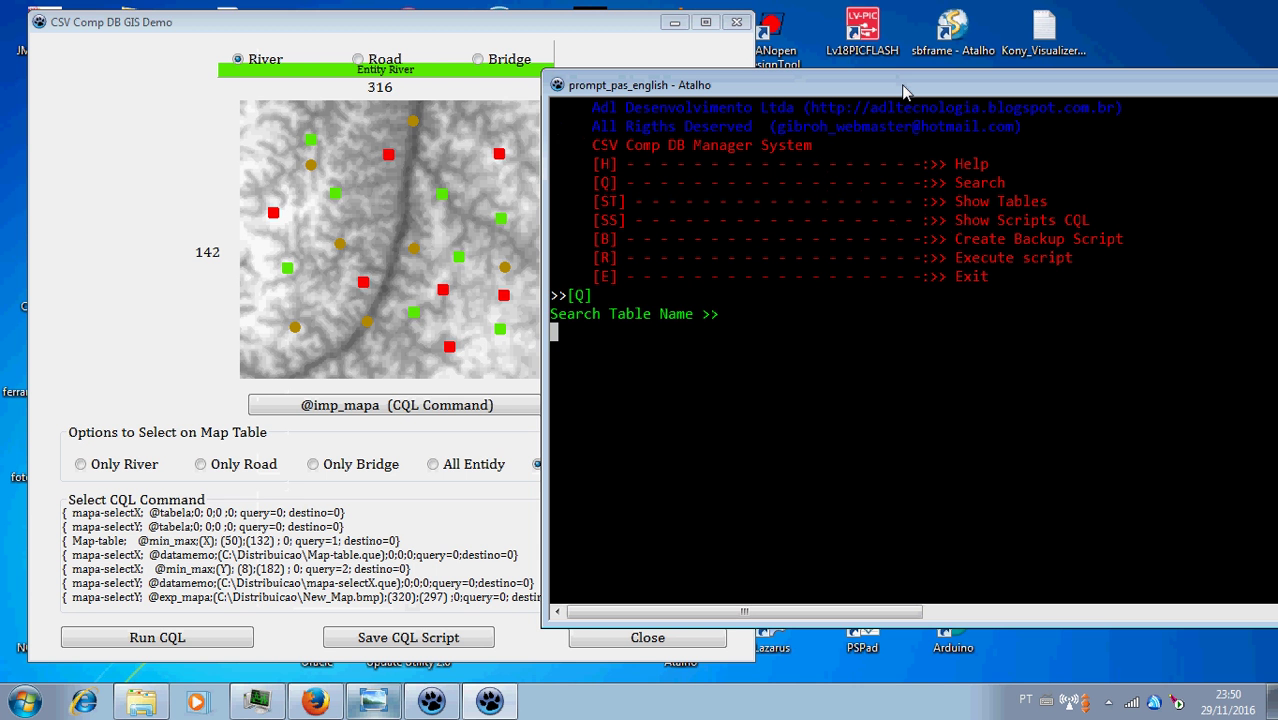
type("map-table")
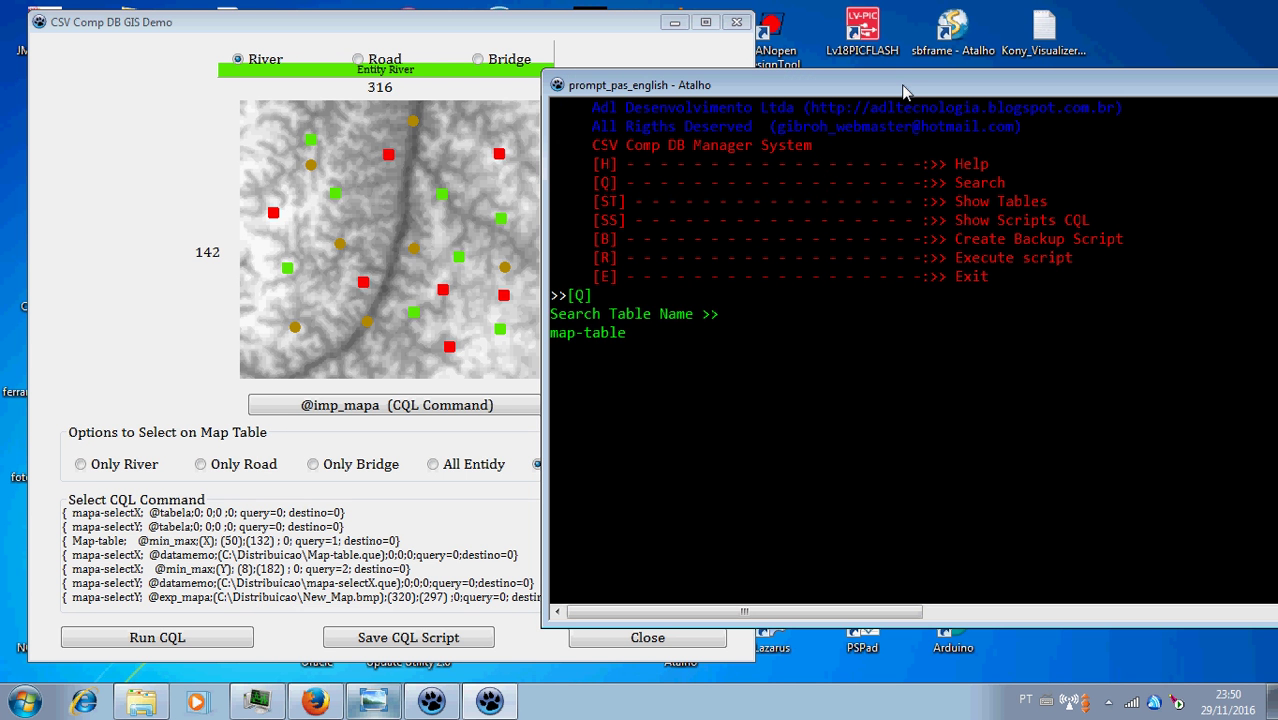
key("Return")
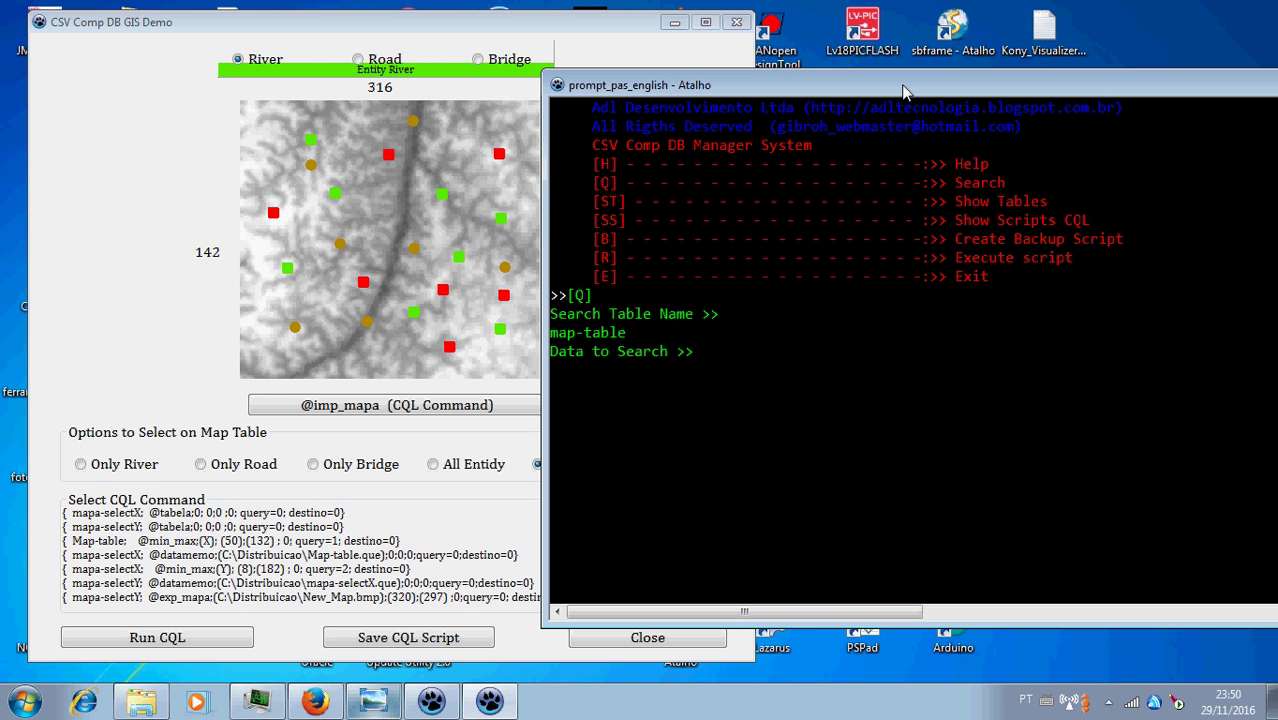
type("200:200")
key("Return")
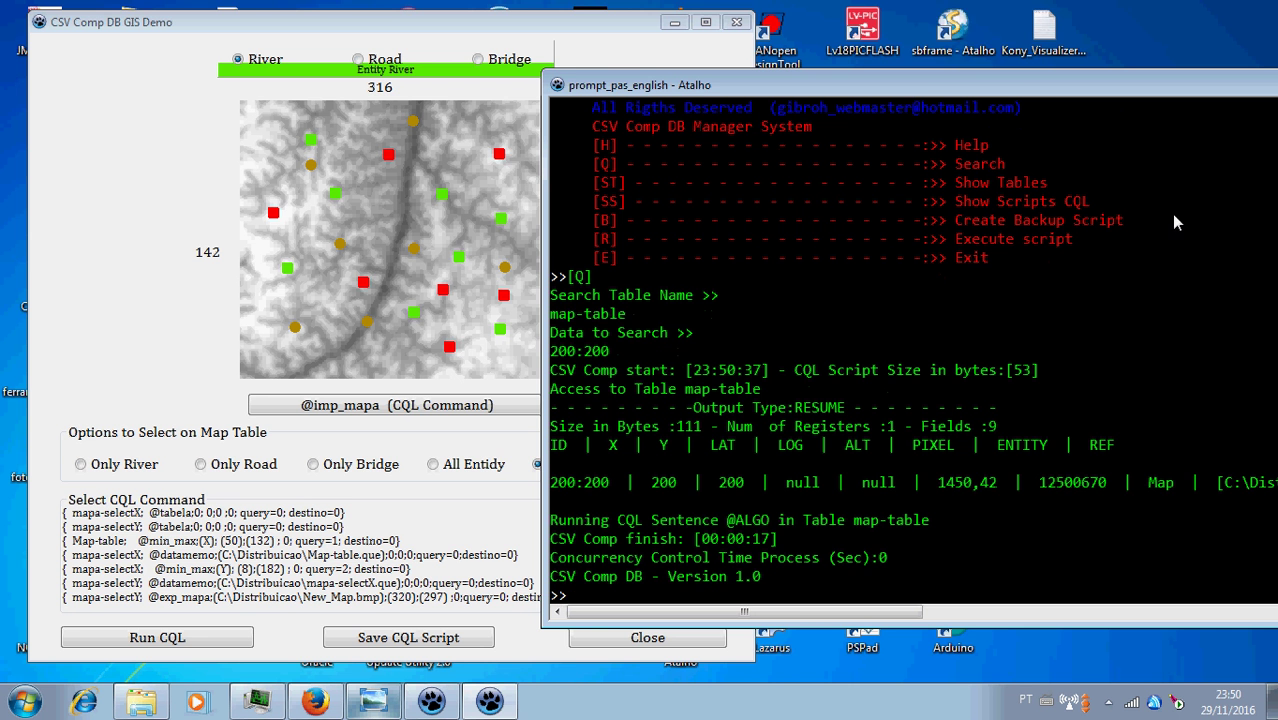
left_click_drag(1042, 93, 856, 39)
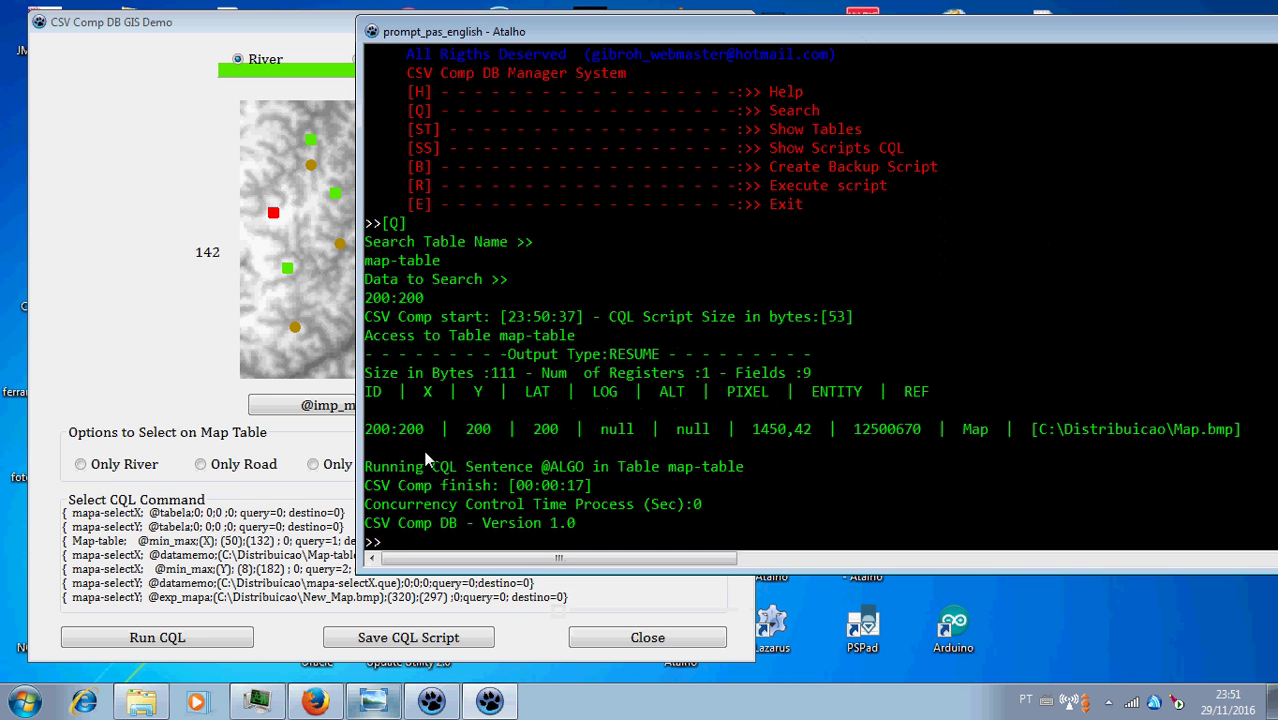